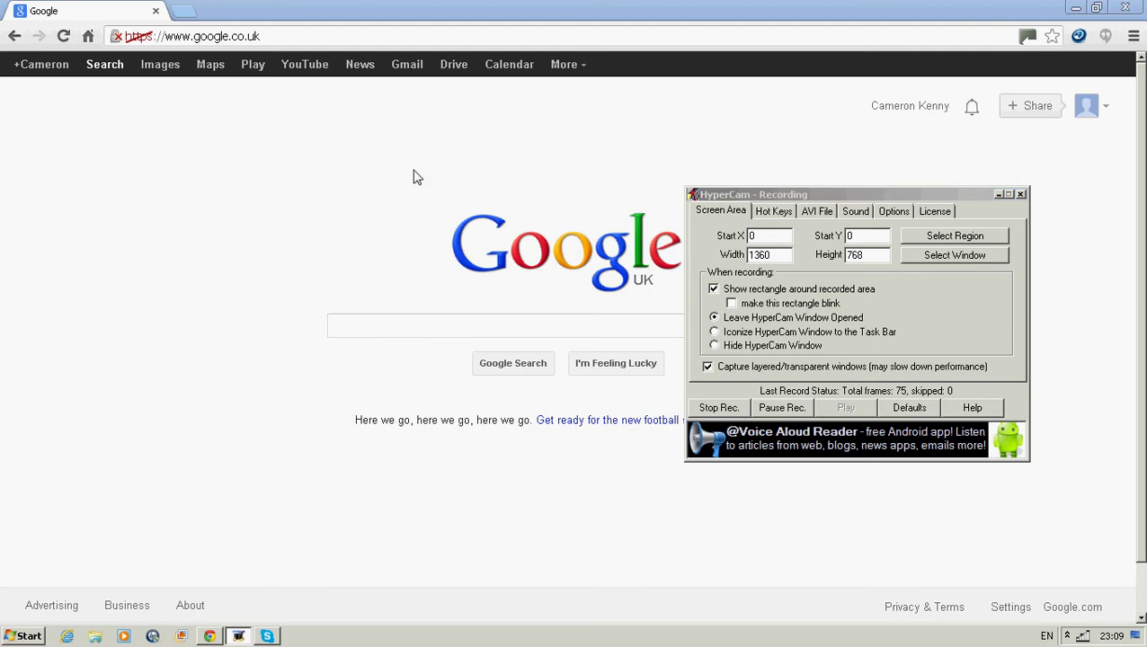
Reveal the desktop, move the Fallout Mod Manager shortcut to a clear area, and minimize the HyperCam window
{"action": "left_click", "coordinate": [206, 636]}
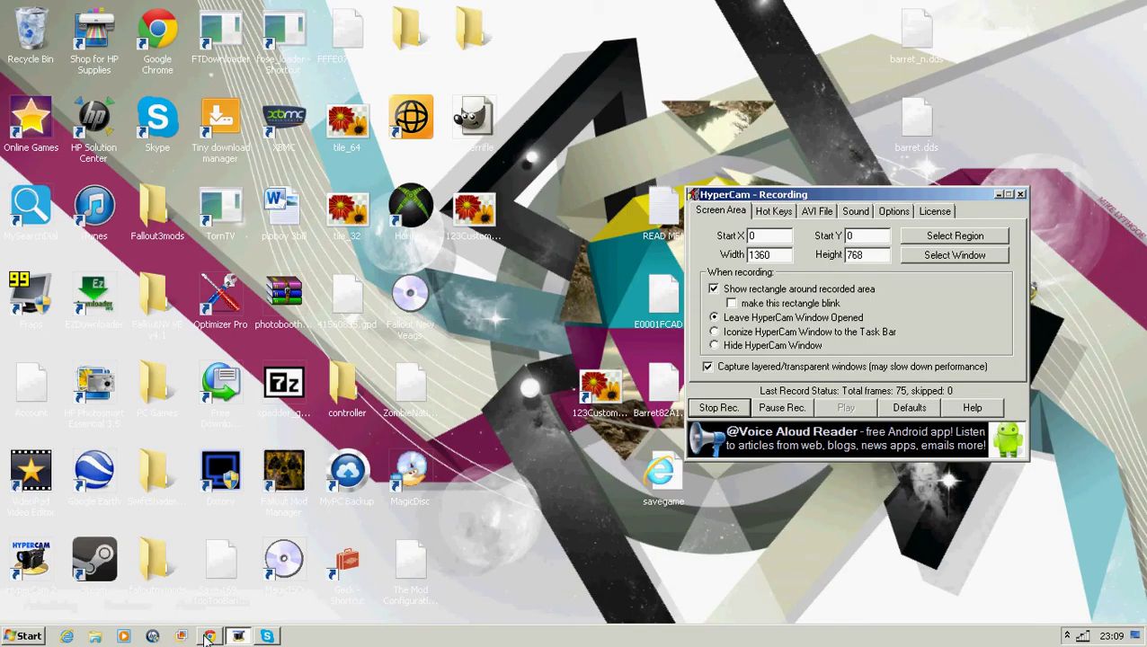
{"action": "left_click_drag", "start_coordinate": [270, 482], "coordinate": [312, 474]}
{"action": "left_click_drag", "start_coordinate": [483, 400], "coordinate": [620, 112]}
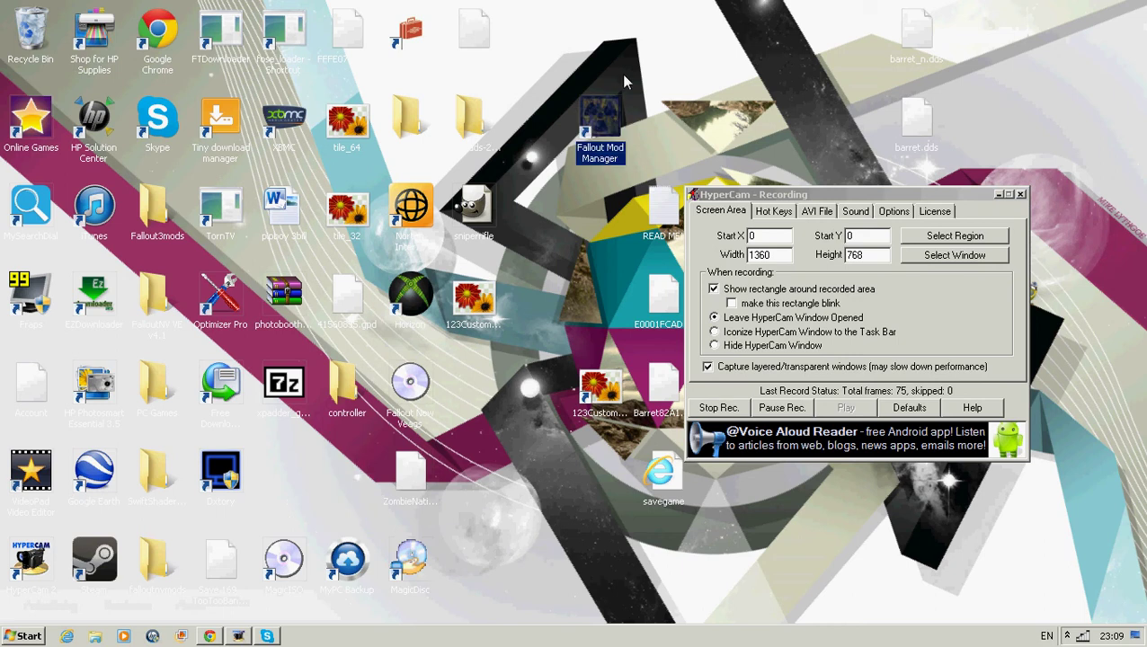
{"action": "left_click", "coordinate": [996, 196]}
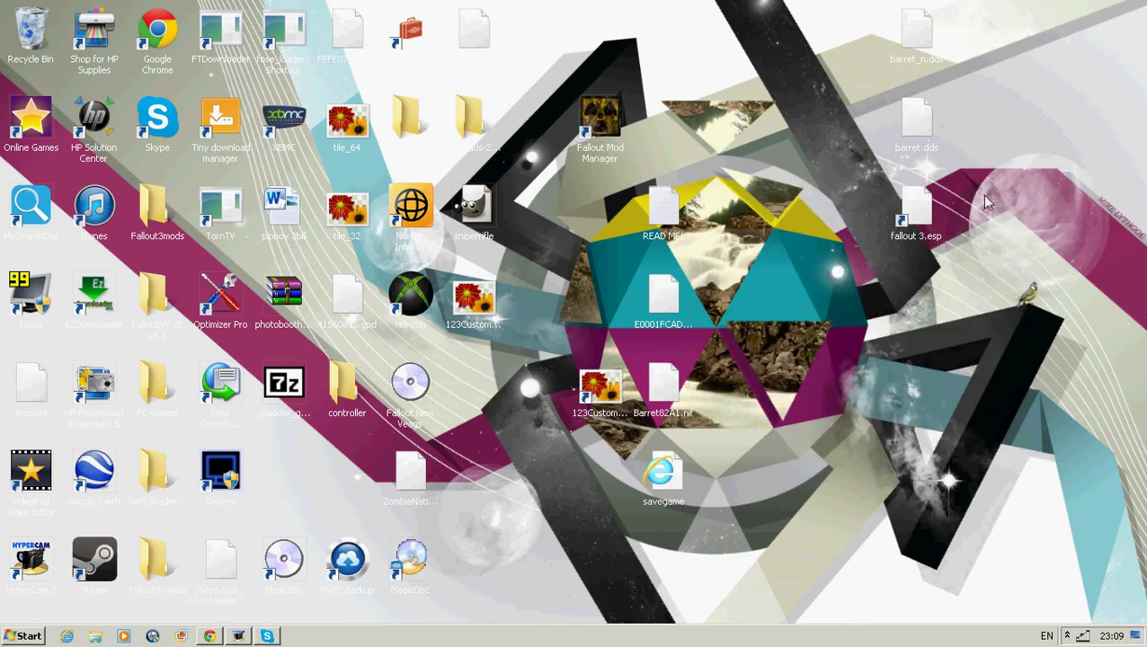
Move the READ ME!, E0001FCAD83FF04E, Barret82A1.nif, 123Custom and savegame desktop icons in beside the other icons
{"action": "left_click_drag", "start_coordinate": [676, 213], "coordinate": [317, 461]}
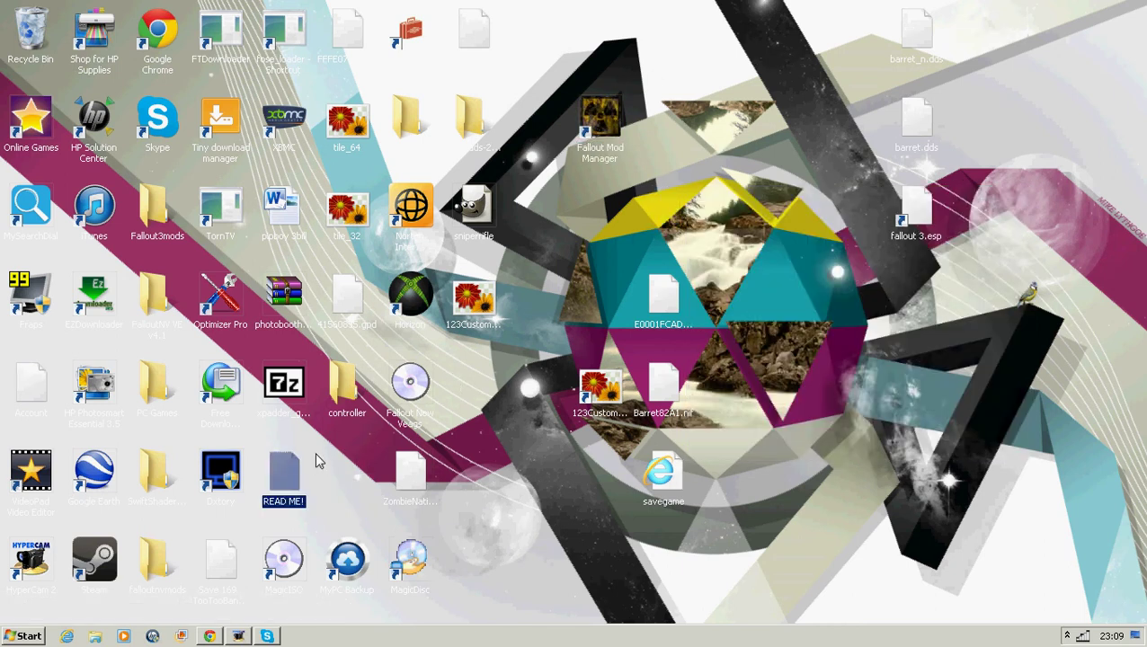
{"action": "left_click", "coordinate": [669, 297]}
{"action": "left_click_drag", "start_coordinate": [586, 166], "coordinate": [519, 31]}
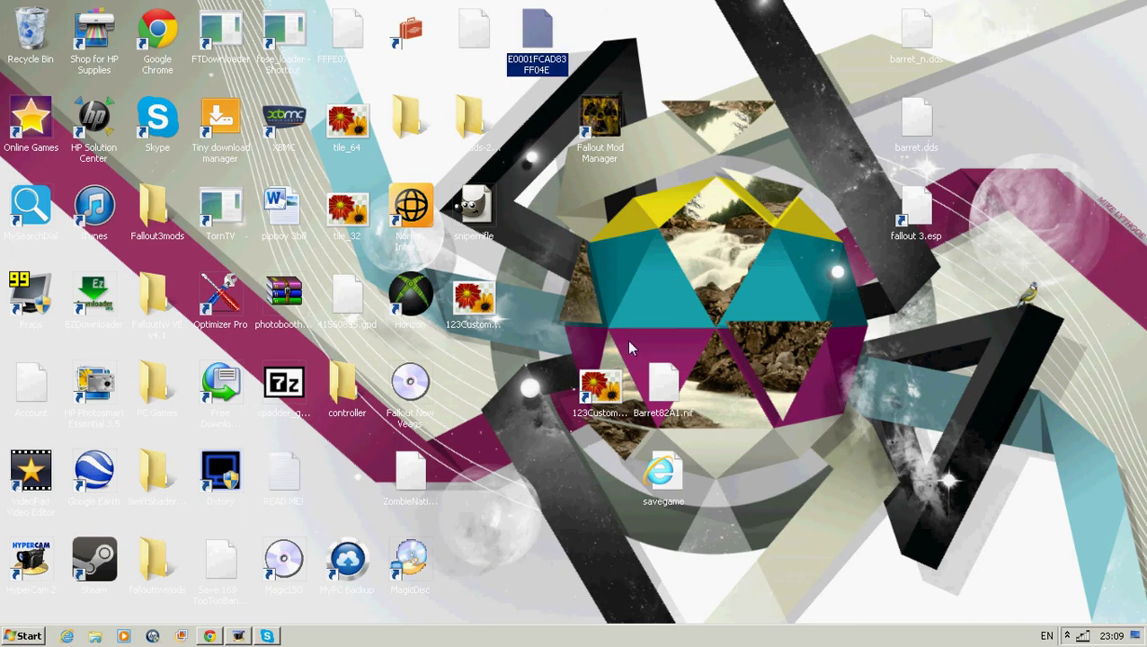
{"action": "left_click_drag", "start_coordinate": [663, 387], "coordinate": [537, 121]}
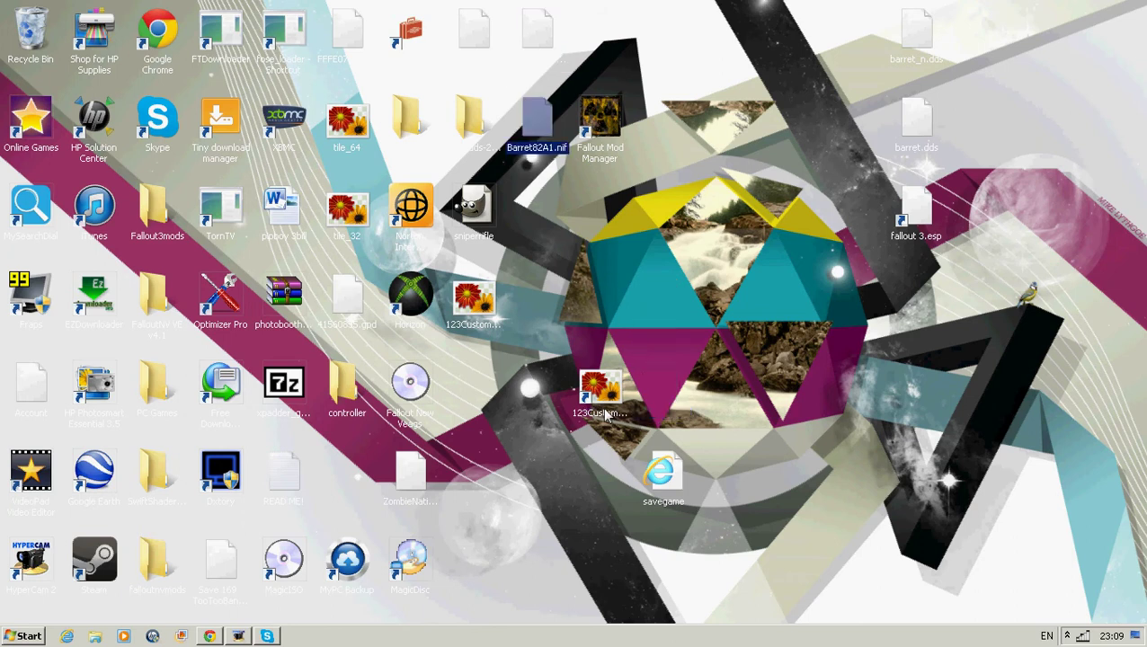
{"action": "left_click_drag", "start_coordinate": [606, 413], "coordinate": [537, 186]}
{"action": "left_click_drag", "start_coordinate": [656, 464], "coordinate": [536, 304]}
Isolate the Fallout Mod Manager shortcut by grouping fallout 3.esp, barret_n.dds and barret.dds away from it, and launch the manager
{"action": "left_click_drag", "start_coordinate": [604, 123], "coordinate": [728, 262]}
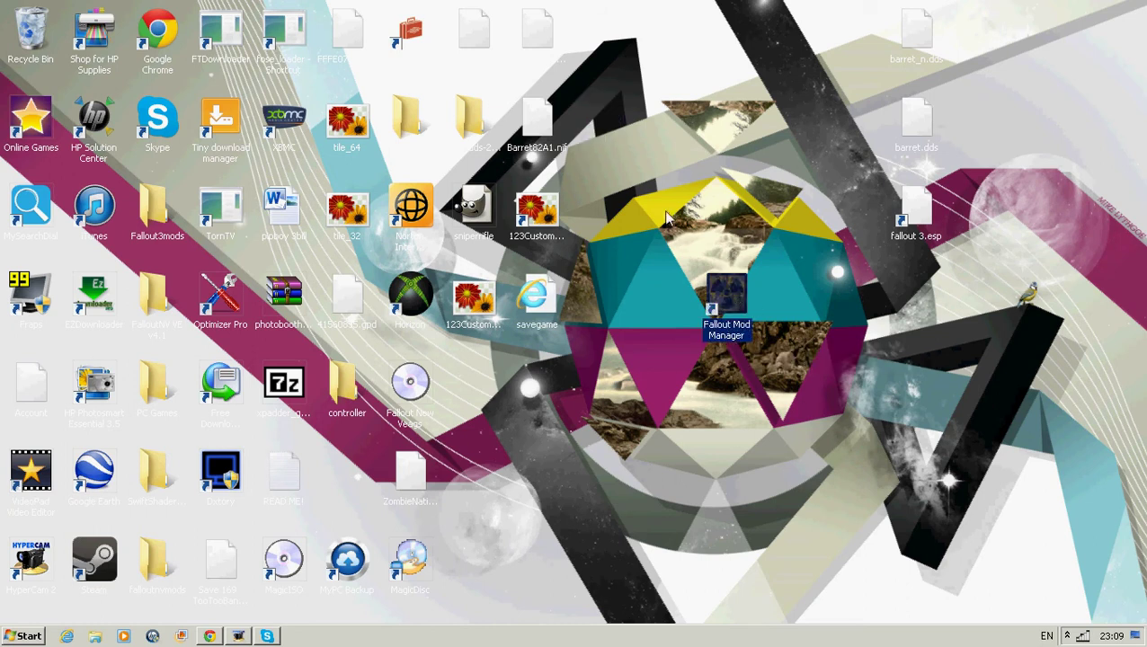
{"action": "left_click_drag", "start_coordinate": [922, 224], "coordinate": [605, 49]}
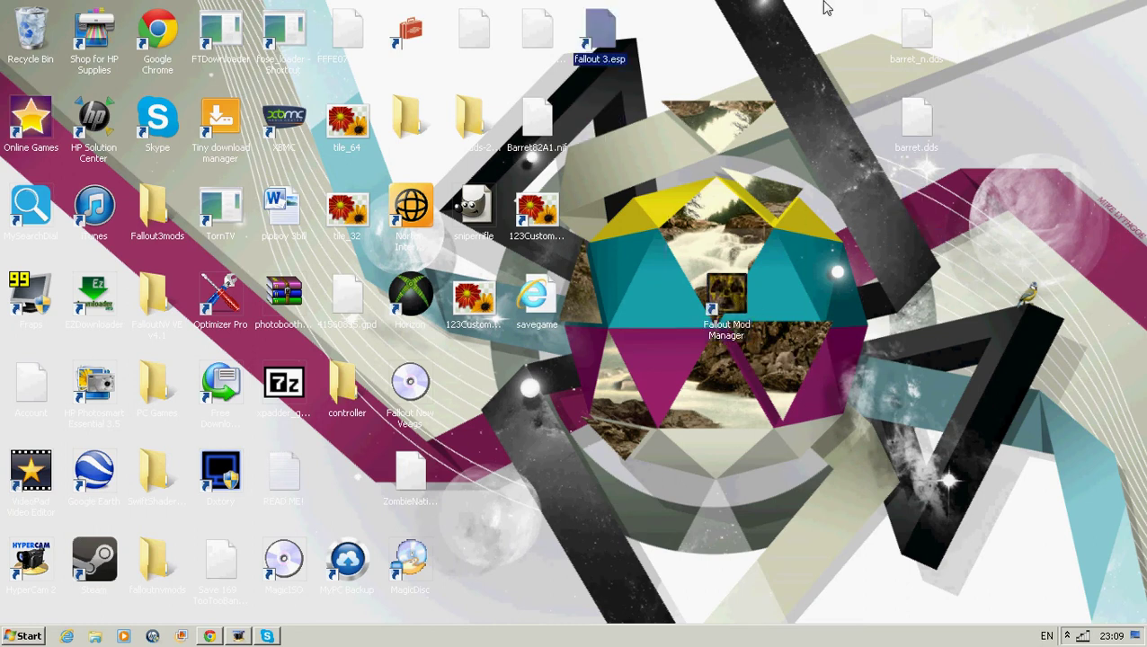
{"action": "left_click_drag", "start_coordinate": [907, 36], "coordinate": [654, 36]}
{"action": "left_click_drag", "start_coordinate": [930, 117], "coordinate": [730, 36]}
{"action": "left_click", "coordinate": [726, 293]}
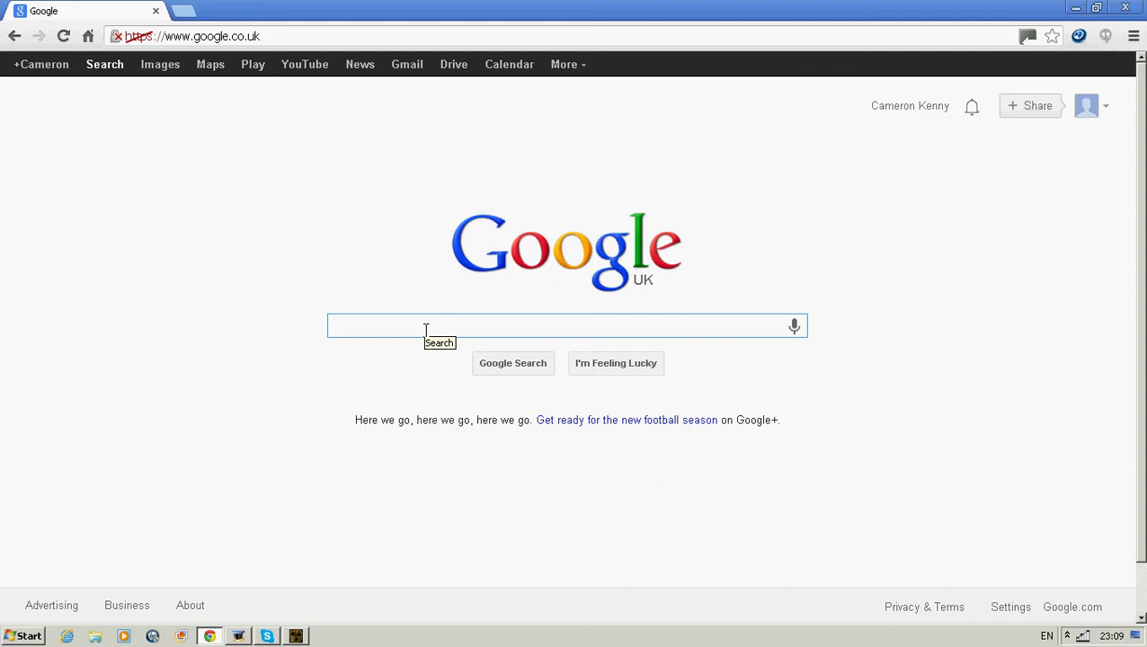
Search Google for "fomm", refine it to "fomm new vegas", and open the Fallout New Vegas Nexus page for FOMM
{"action": "type", "text": "fomm"}
{"action": "key", "text": "Return"}
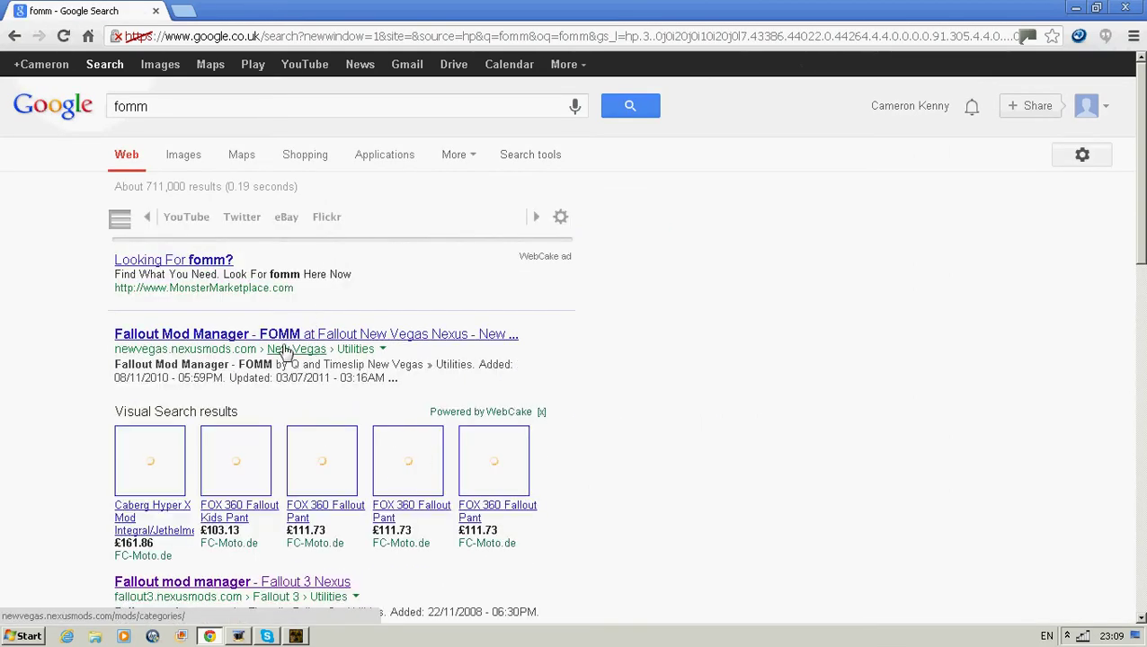
{"action": "left_click", "coordinate": [245, 104]}
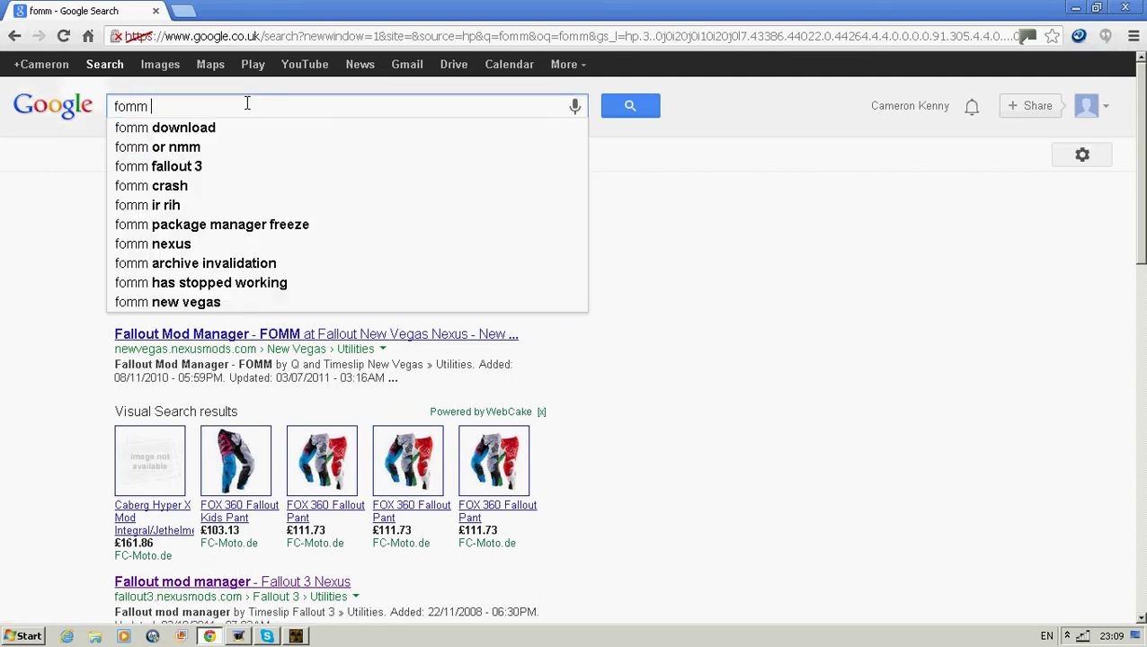
{"action": "type", "text": "new vegas"}
{"action": "key", "text": "Return"}
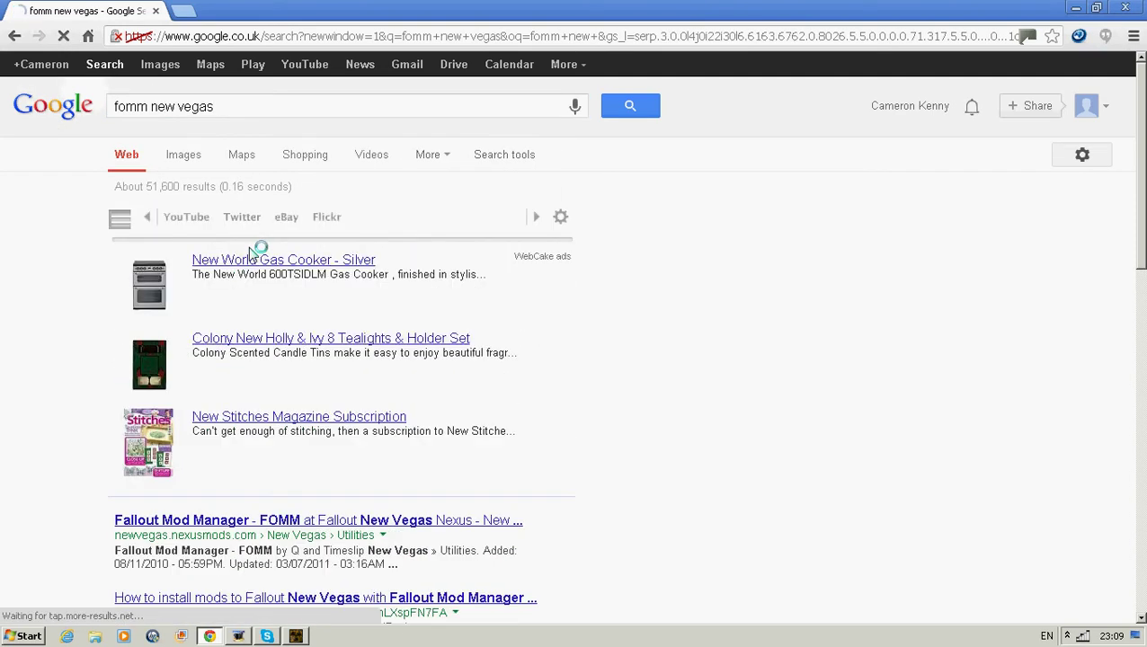
{"action": "left_click", "coordinate": [440, 523]}
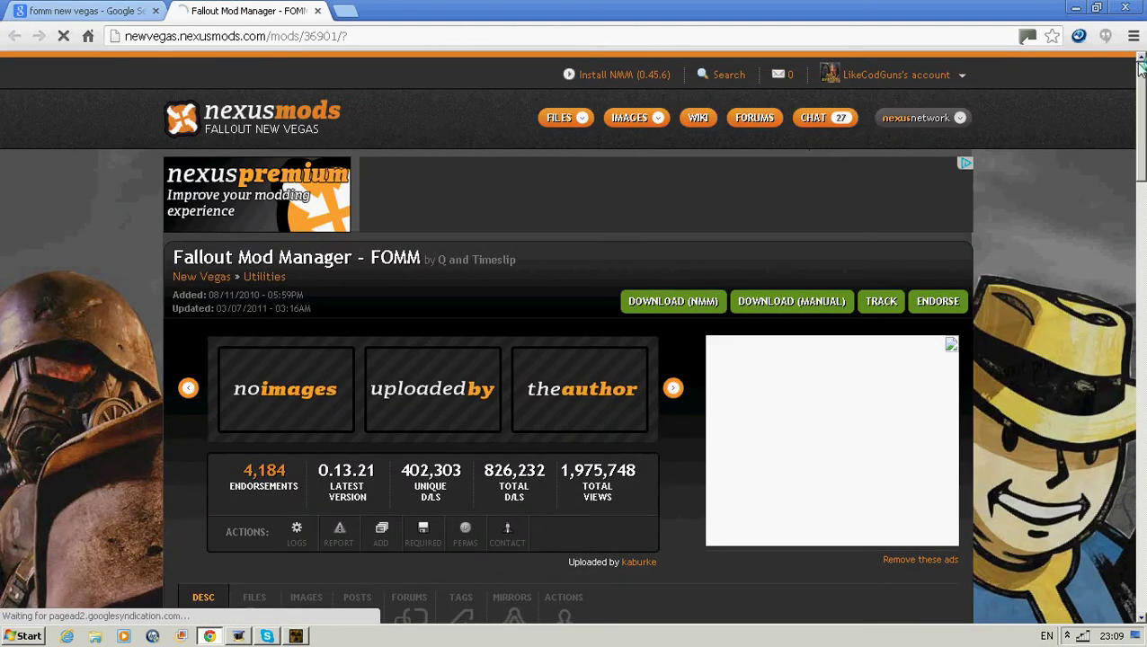
Manually download the main FOMM file from a normal member server and run the FOMM-36901-0-13-21.exe installer
{"action": "scroll", "coordinate": [825, 137], "scroll_direction": "down", "scroll_amount": 2}
{"action": "left_click", "coordinate": [800, 136]}
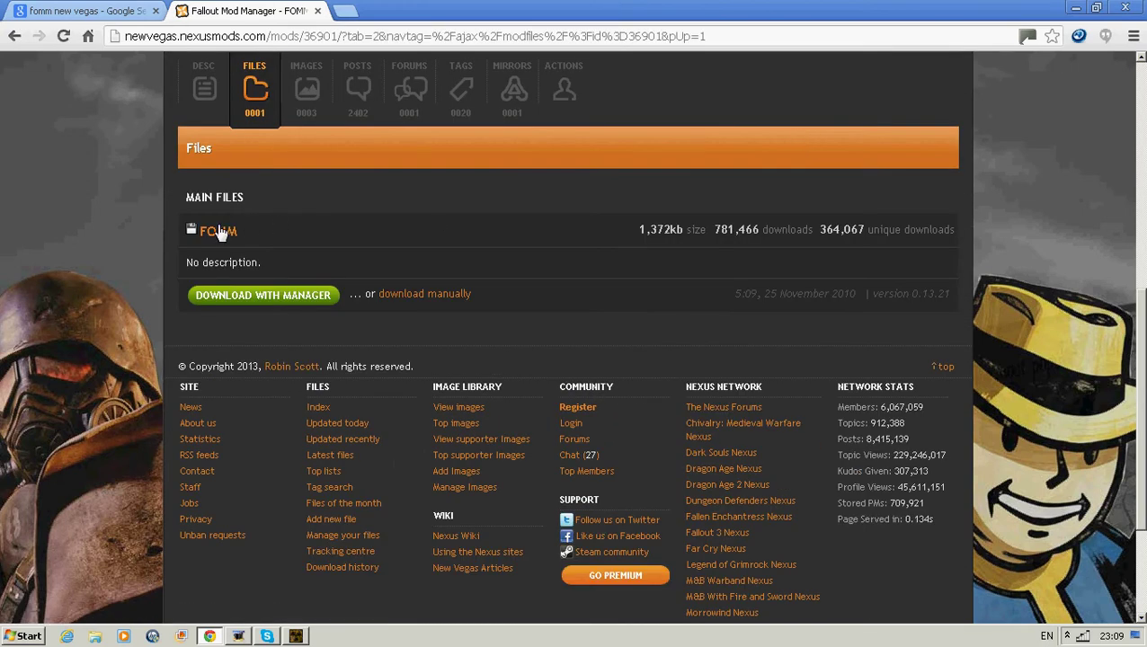
{"action": "scroll", "coordinate": [849, 228], "scroll_direction": "up", "scroll_amount": 6}
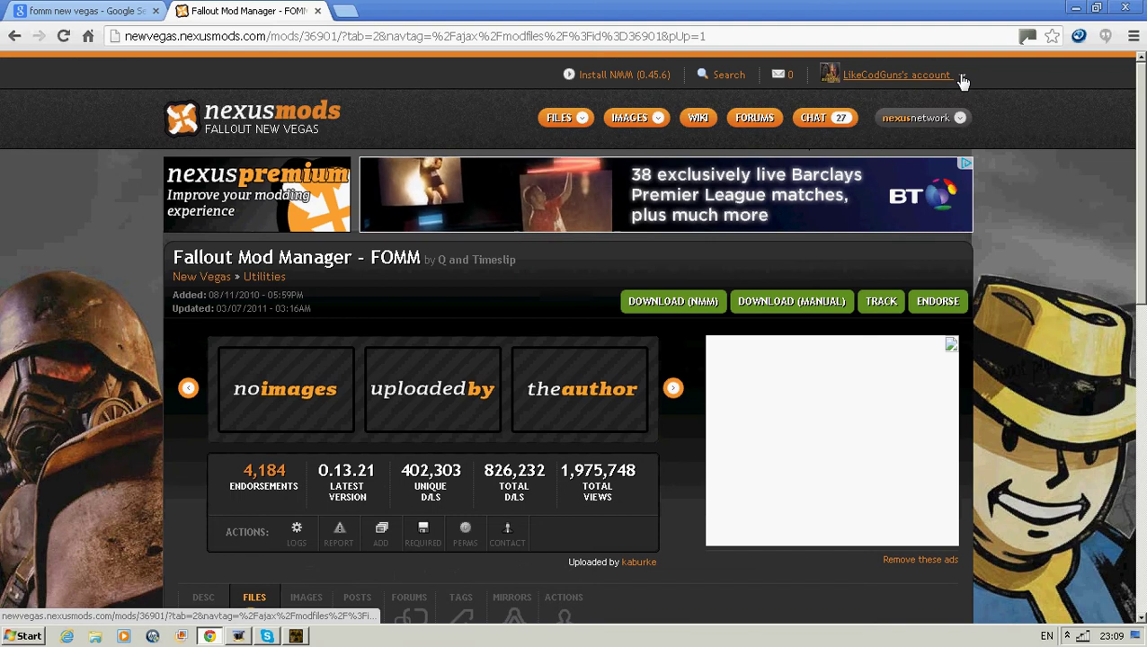
{"action": "scroll", "coordinate": [1098, 175], "scroll_direction": "down", "scroll_amount": 5}
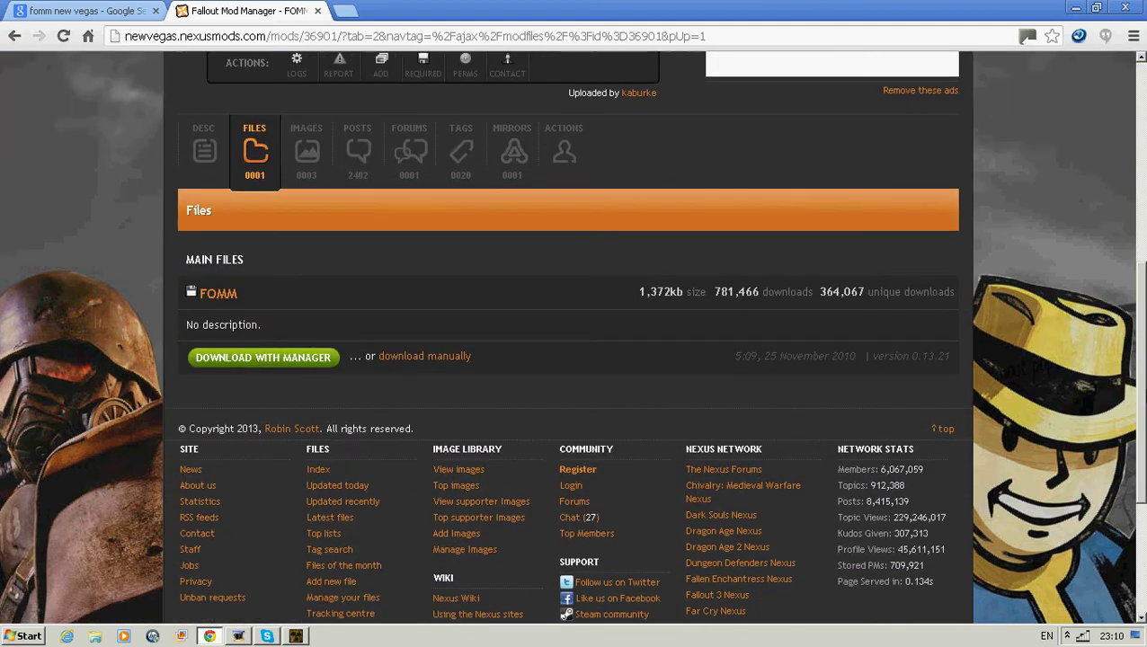
{"action": "left_click", "coordinate": [216, 299]}
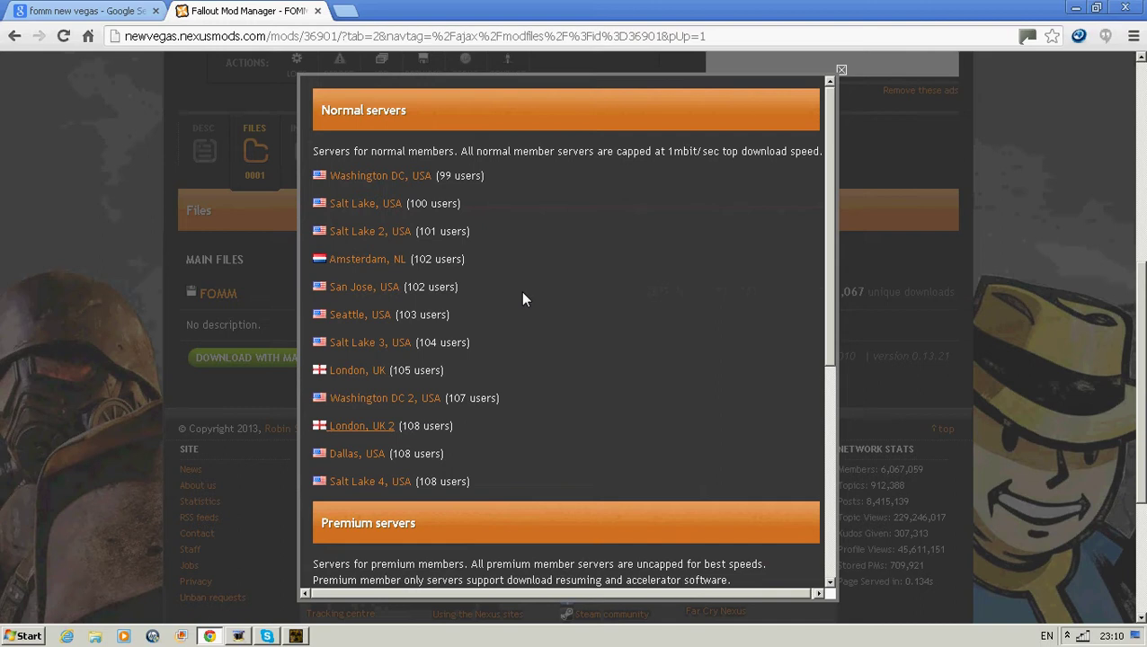
{"action": "left_click", "coordinate": [524, 293]}
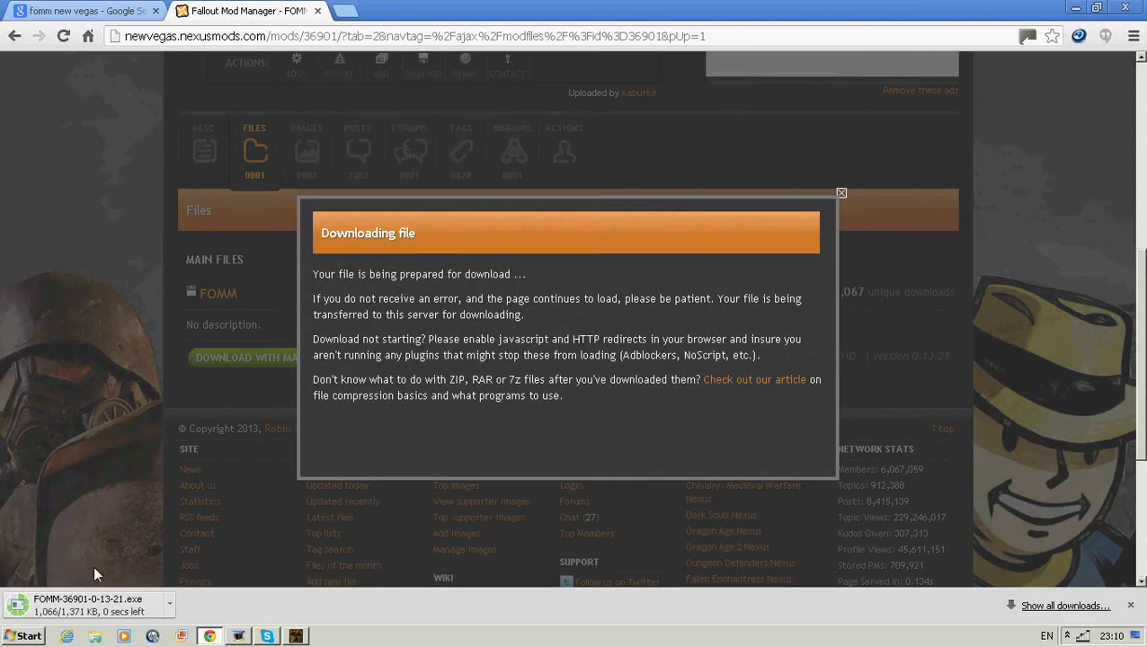
{"action": "left_click", "coordinate": [86, 604]}
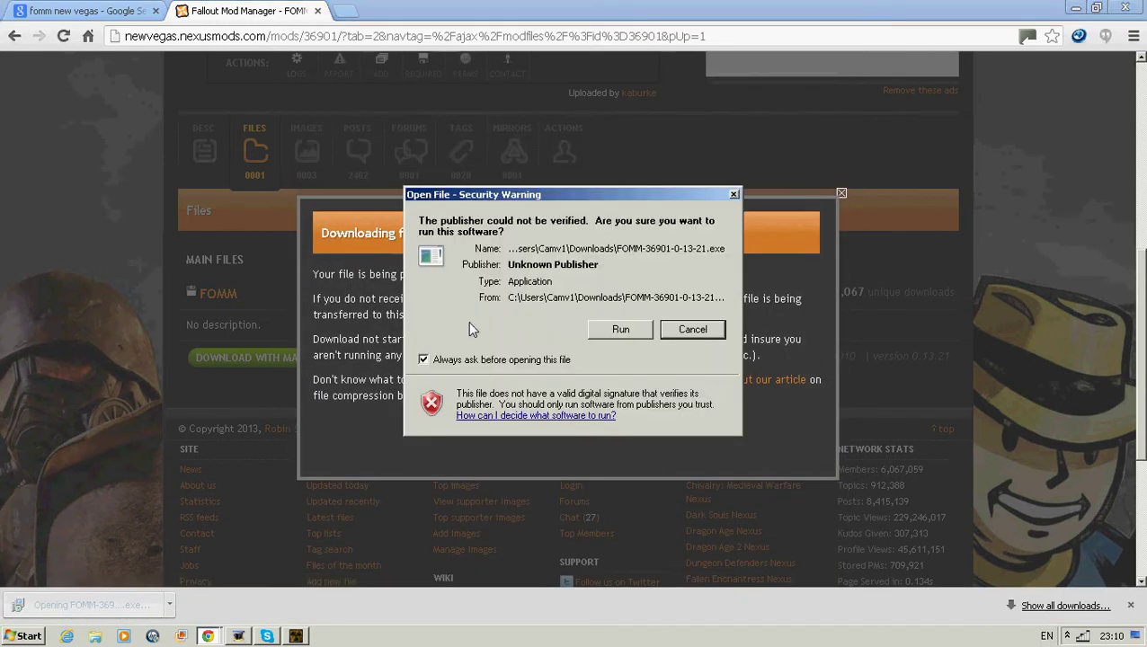
{"action": "left_click", "coordinate": [597, 329]}
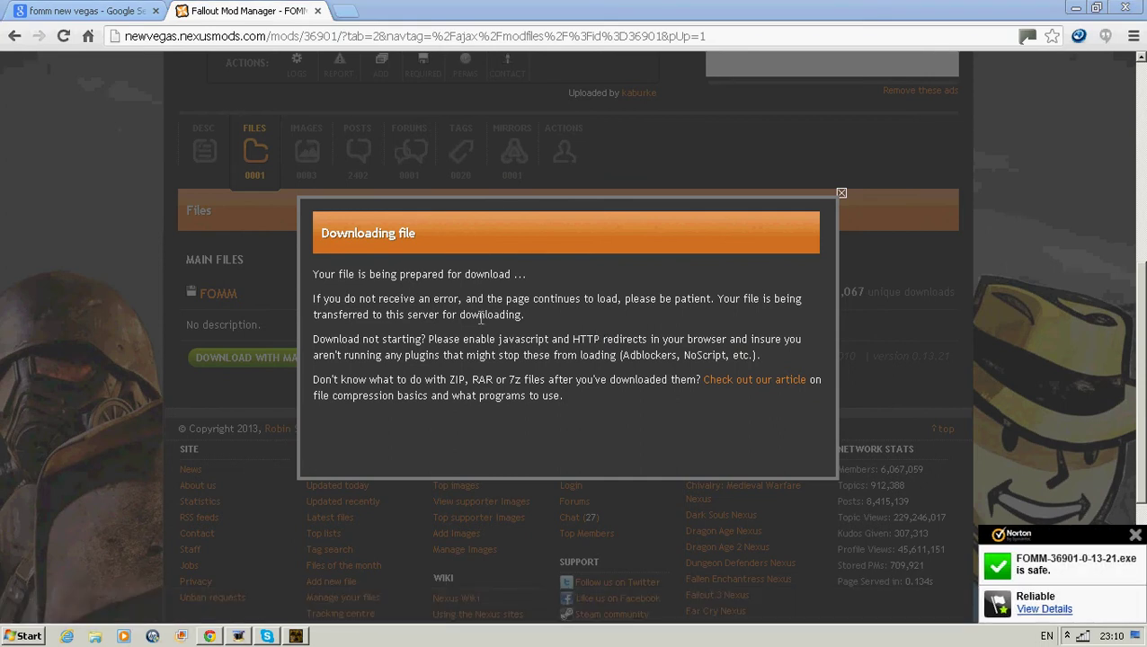
{"action": "left_click", "coordinate": [97, 10]}
{"action": "left_click", "coordinate": [216, 10]}
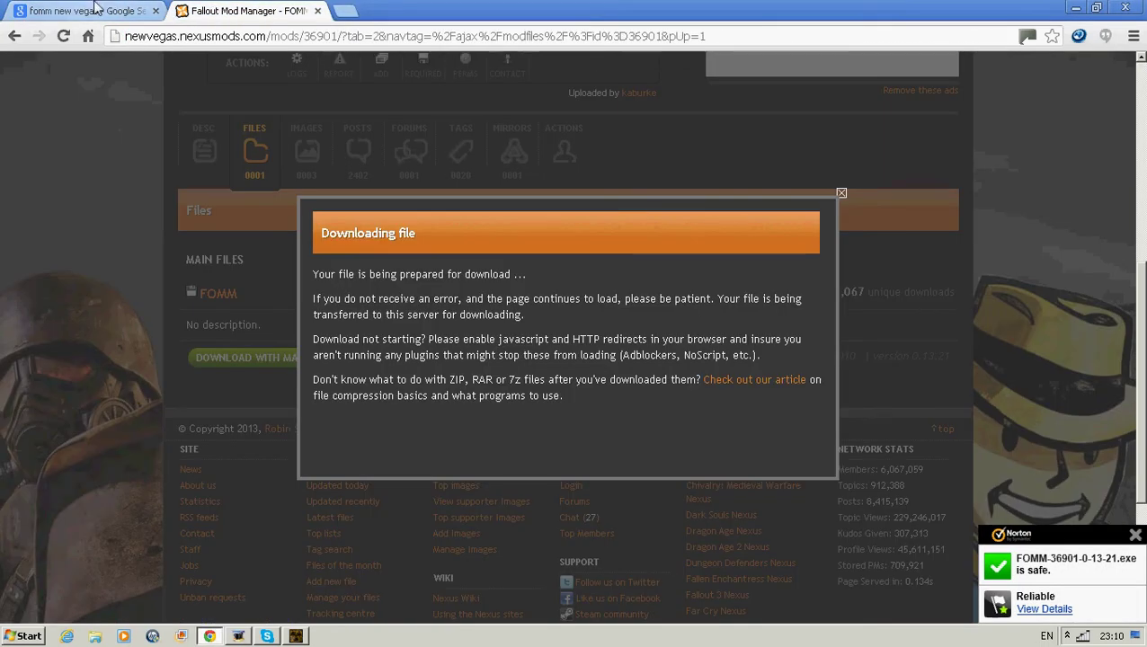
{"action": "left_click", "coordinate": [97, 10]}
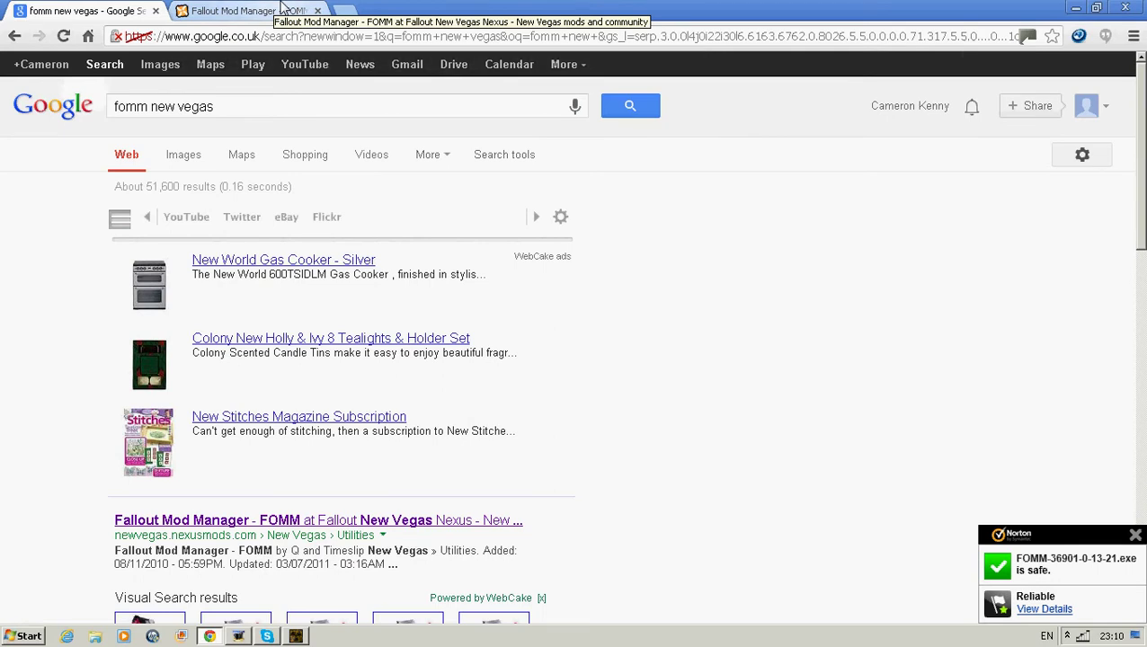
{"action": "key", "text": "ctrl+Tab"}
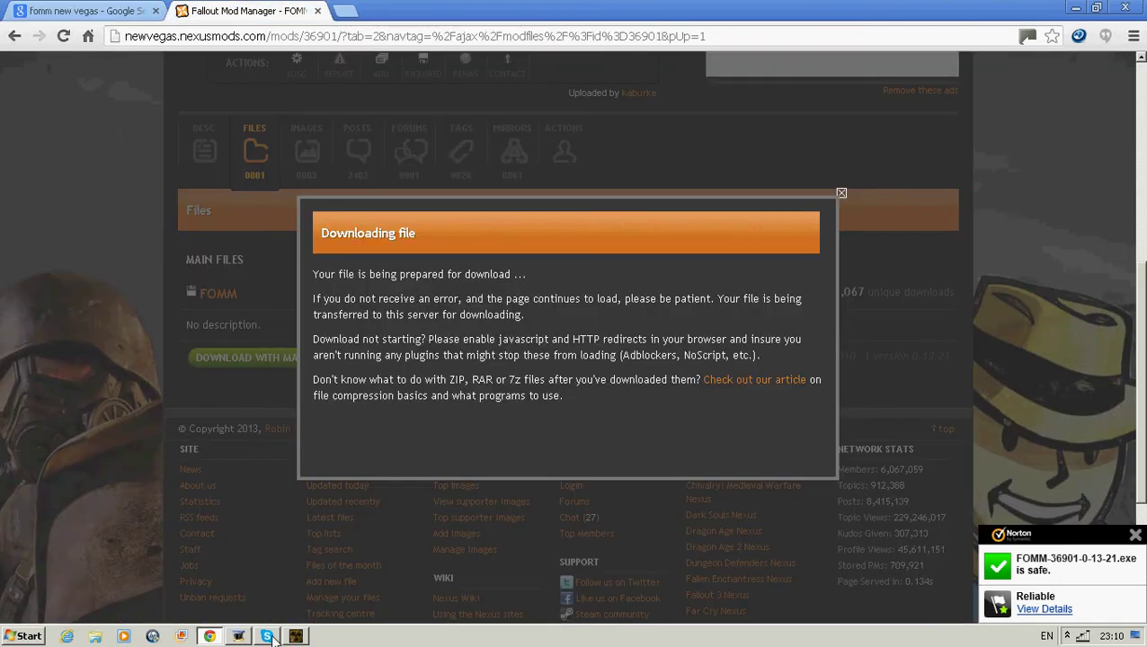
Choose Fallout: New Vegas as the game to manage and decline removing the read-only setting from Fallout.ini
{"action": "left_click", "coordinate": [290, 636]}
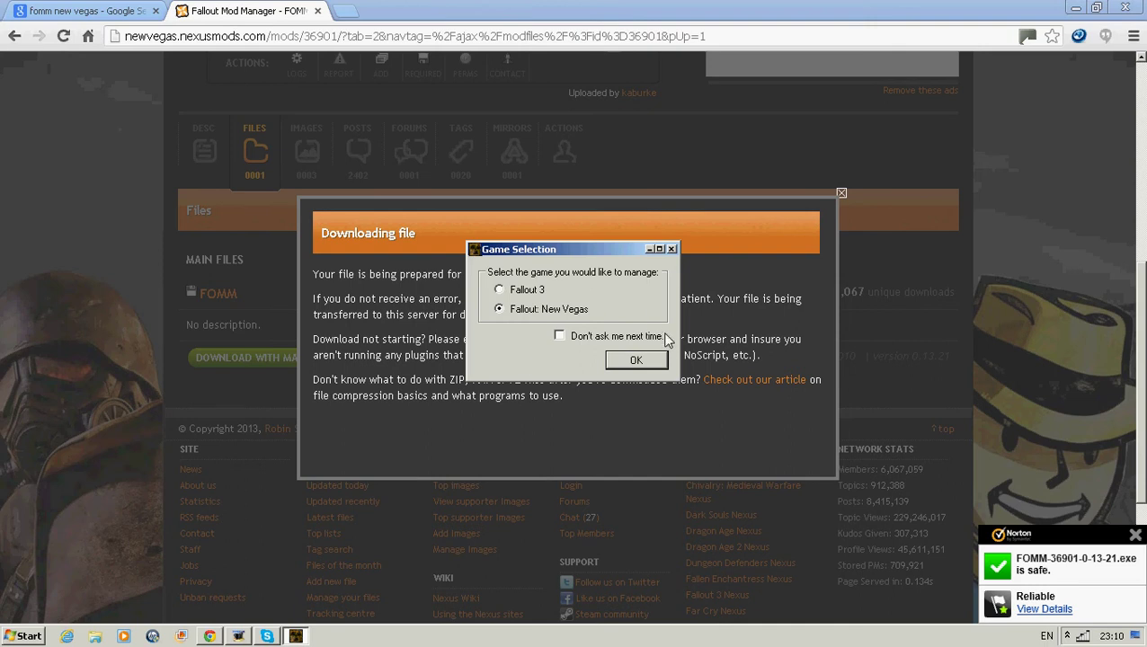
{"action": "left_click", "coordinate": [671, 249]}
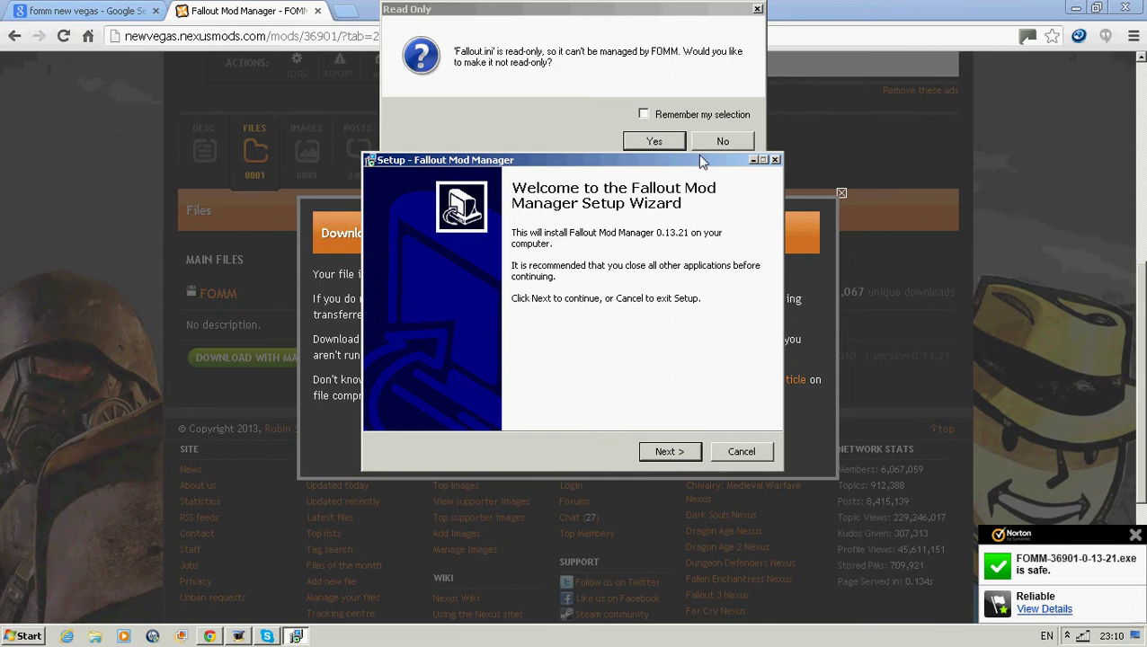
{"action": "left_click", "coordinate": [715, 151]}
Try to install Fallout Mod Manager by accepting the license agreement, keeping the desktop icon option, and starting the installation
{"action": "left_click", "coordinate": [660, 451]}
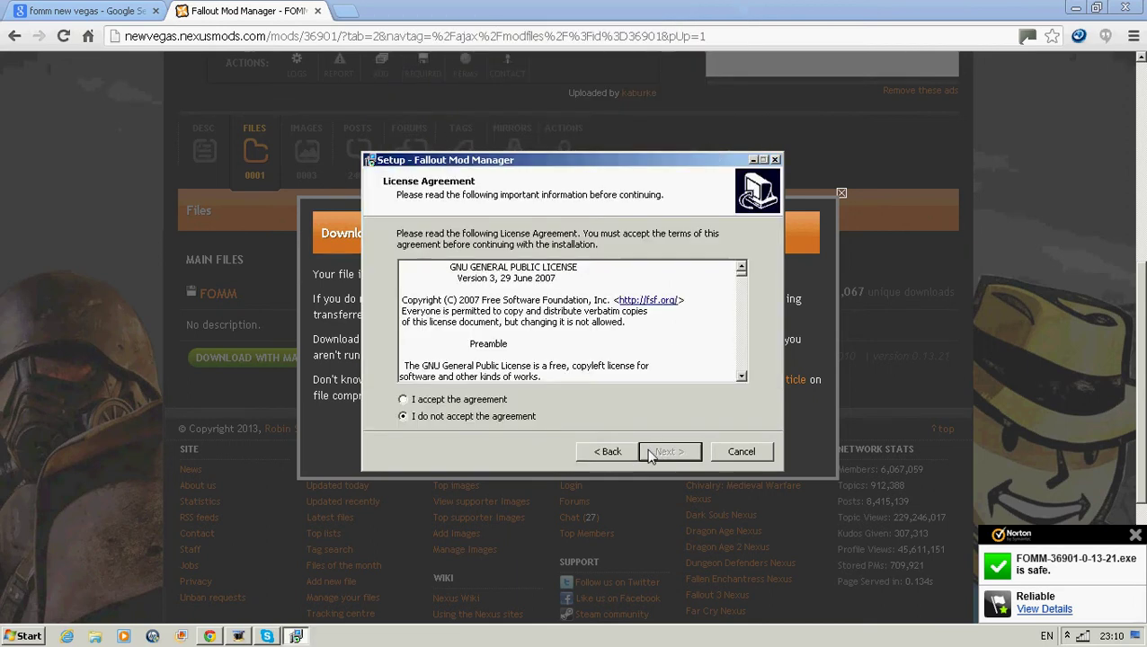
{"action": "left_click", "coordinate": [472, 401]}
{"action": "left_click", "coordinate": [667, 451]}
{"action": "left_click", "coordinate": [669, 452]}
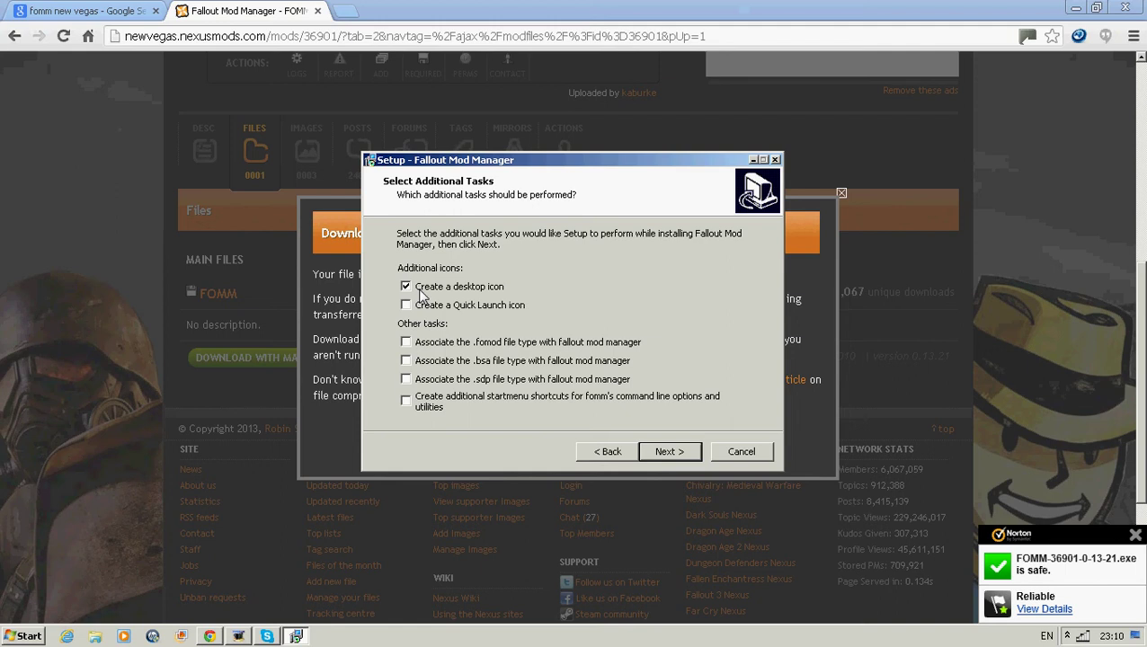
{"action": "left_click", "coordinate": [660, 451]}
{"action": "left_click", "coordinate": [661, 451]}
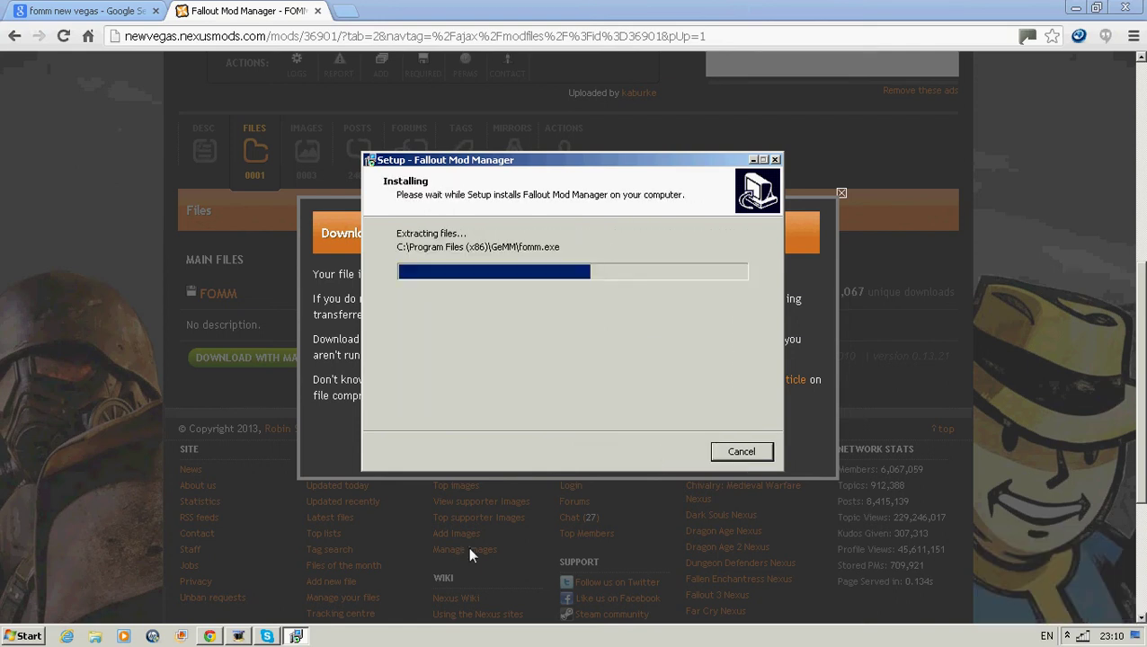
Retry replacing fomm.exe in the installer and close the running Fallout Mod Manager
{"action": "left_click", "coordinate": [296, 637]}
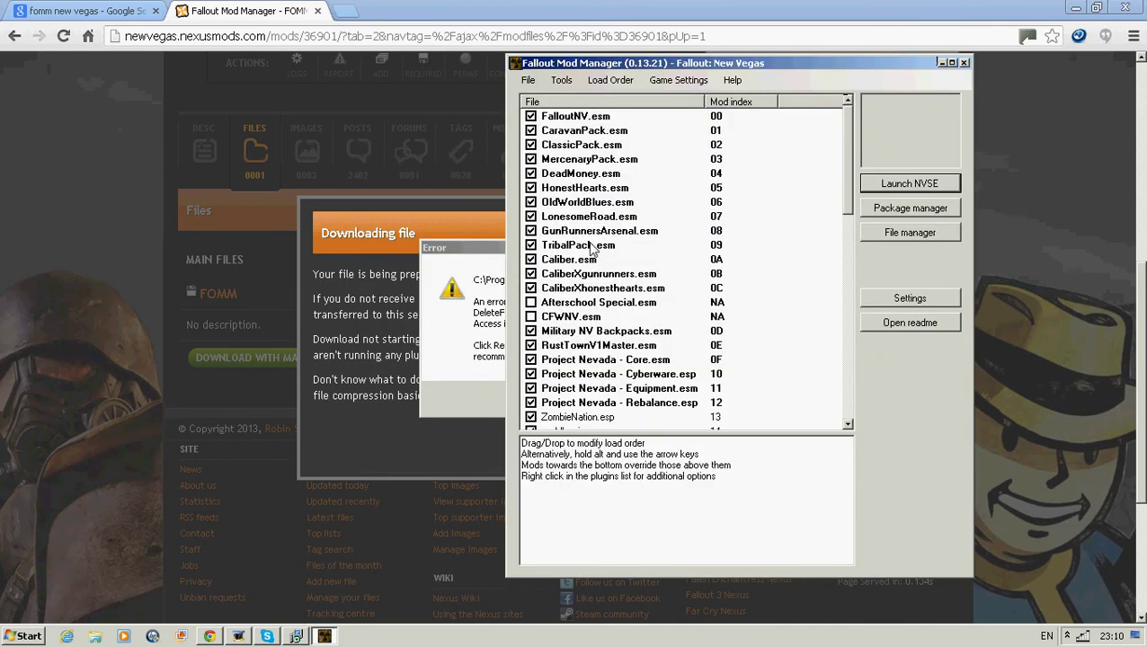
{"action": "left_click", "coordinate": [477, 292]}
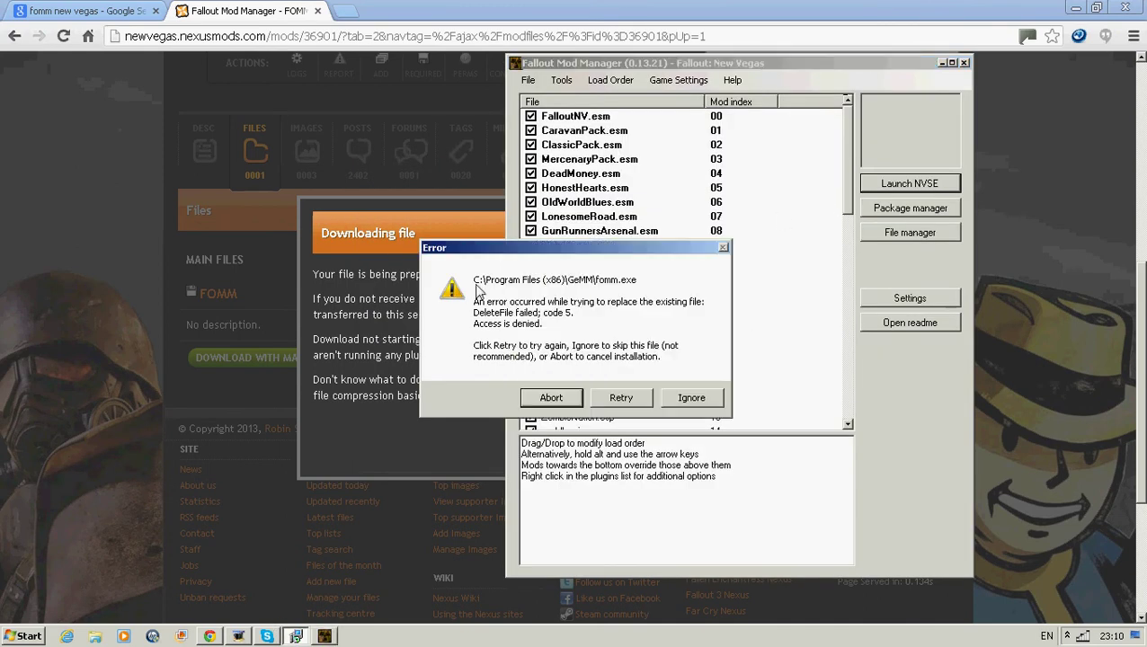
{"action": "left_click", "coordinate": [618, 402]}
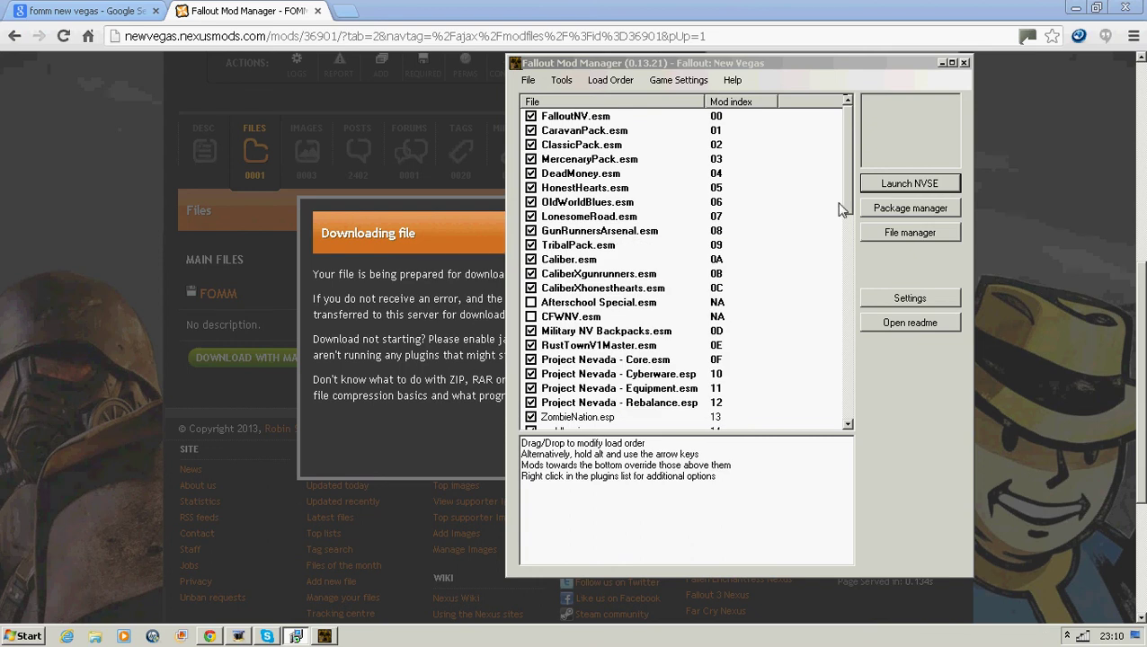
{"action": "left_click", "coordinate": [964, 63]}
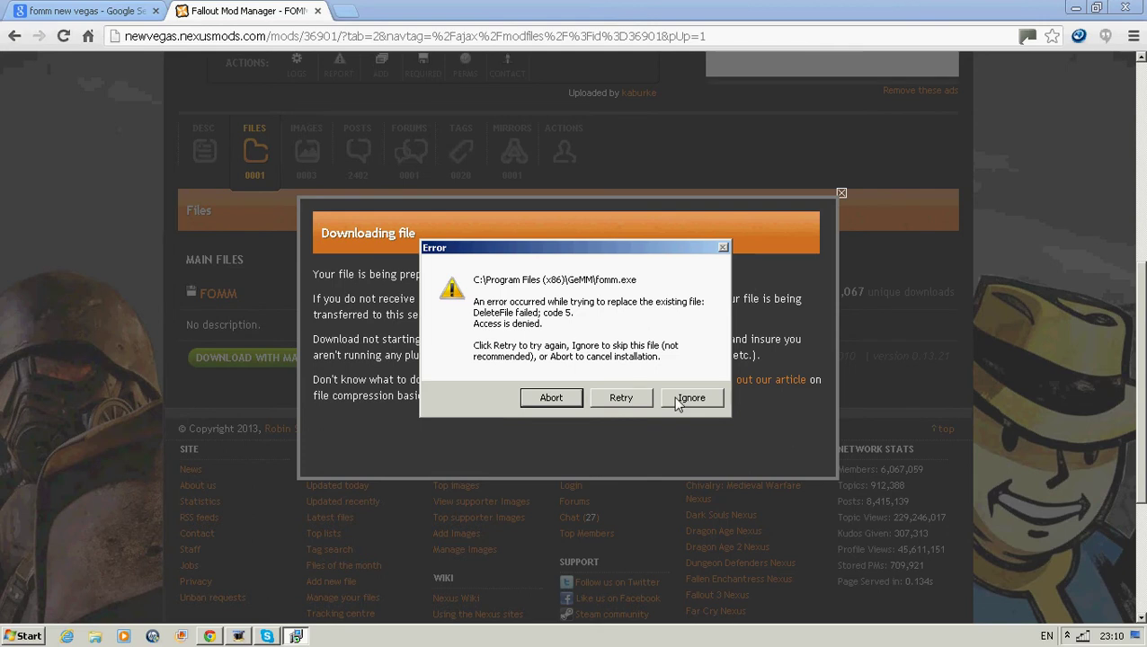
Abort the Fallout Mod Manager installation and dismiss the file download notice on the Nexus page
{"action": "left_click", "coordinate": [567, 399]}
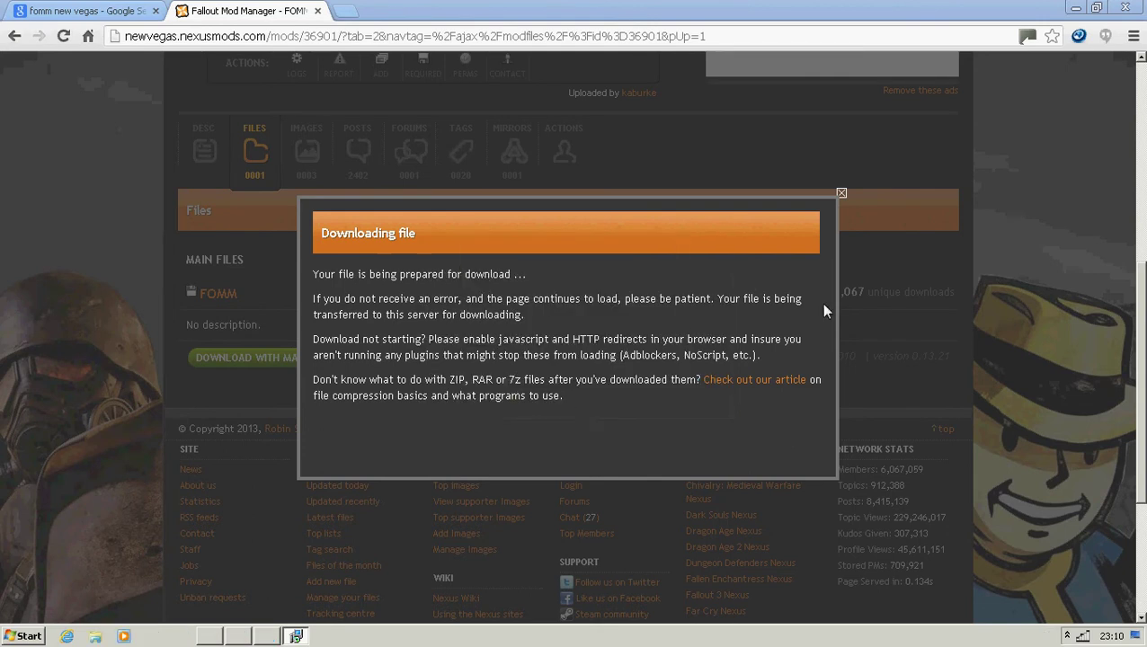
{"action": "left_click", "coordinate": [842, 195]}
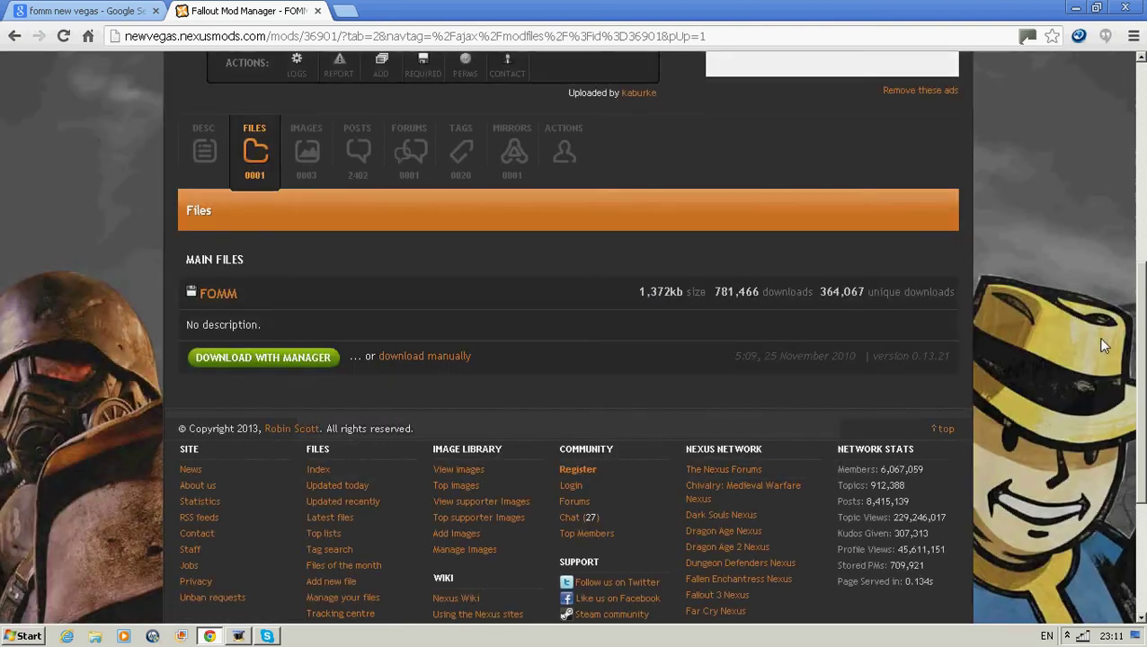
{"action": "scroll", "coordinate": [1113, 155], "scroll_direction": "up", "scroll_amount": 5}
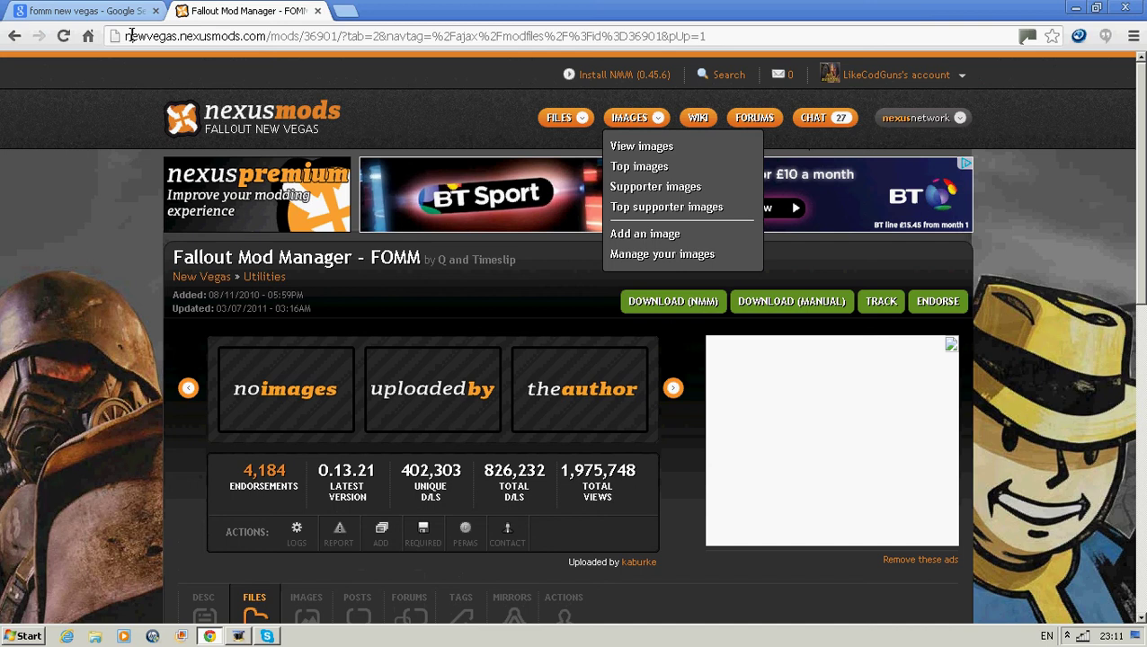
Search Google for "new vegas nexus" and open the Fallout New Vegas Nexus site
{"action": "left_click_drag", "start_coordinate": [131, 36], "coordinate": [253, 37]}
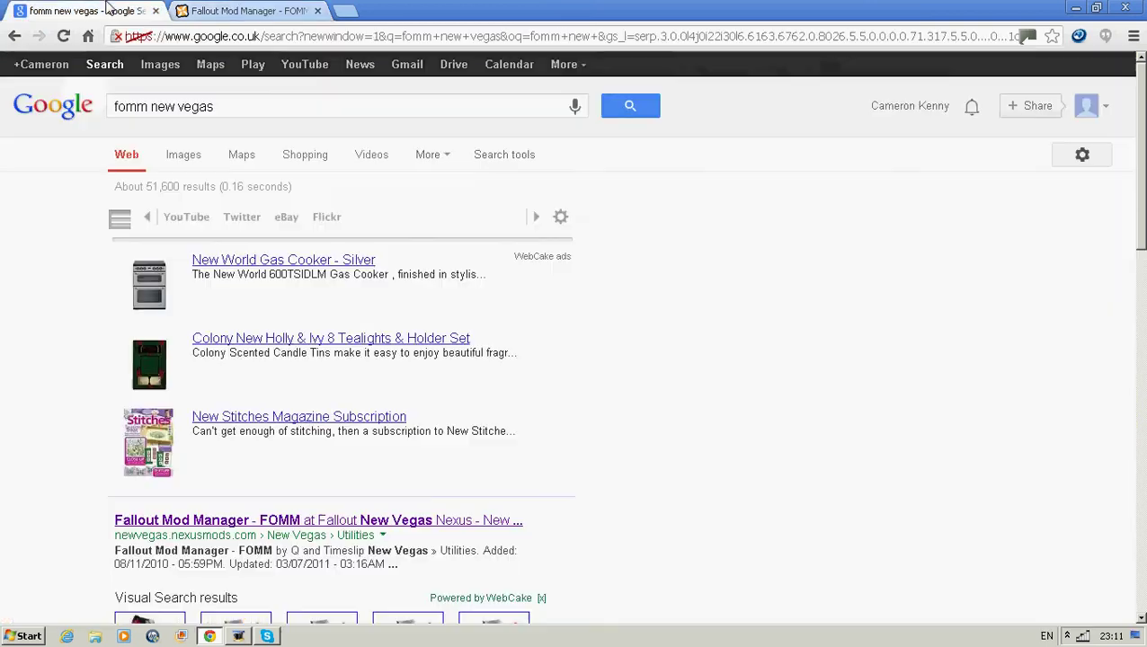
{"action": "left_click", "coordinate": [135, 11]}
{"action": "left_click", "coordinate": [244, 108]}
{"action": "left_click_drag", "start_coordinate": [244, 108], "coordinate": [107, 109]}
{"action": "type", "text": "new "}
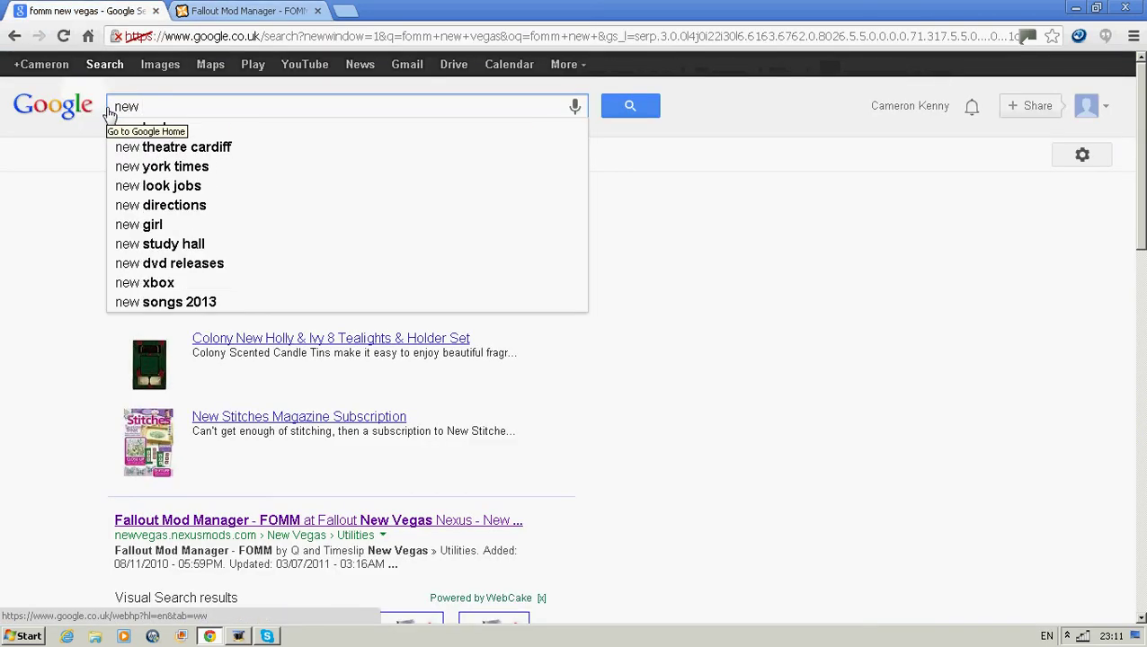
{"action": "type", "text": "vegas "}
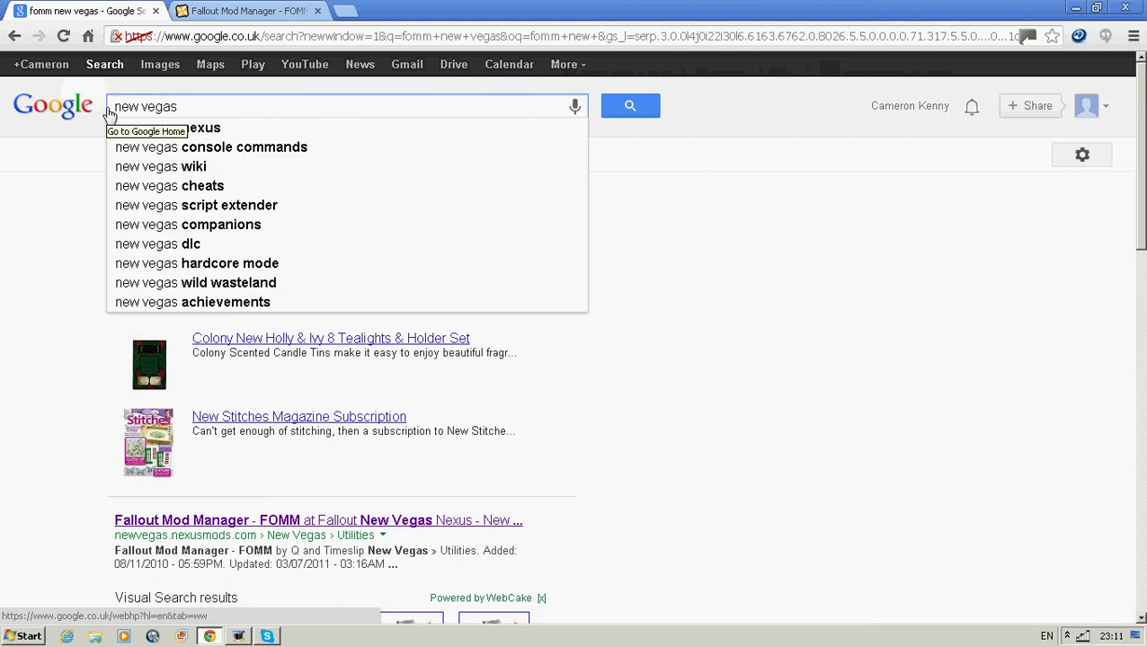
{"action": "type", "text": "nexus"}
{"action": "key", "text": "Return"}
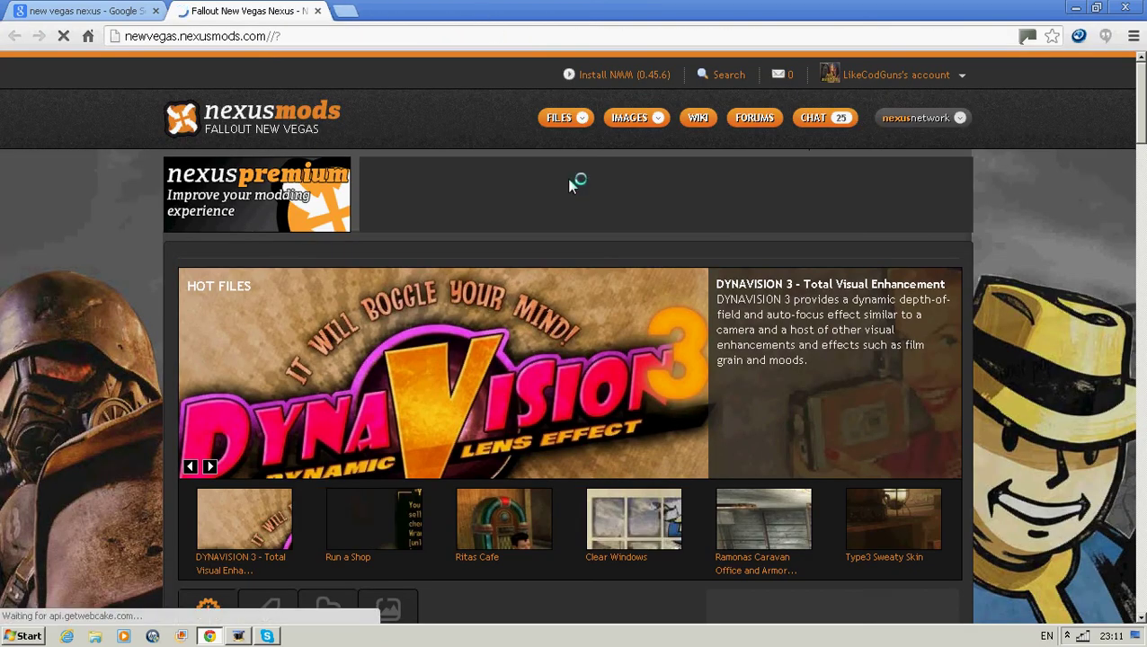
Open the file categories on the Nexus site and go to Quests and Adventures under New Vegas
{"action": "mouse_move", "coordinate": [561, 118]}
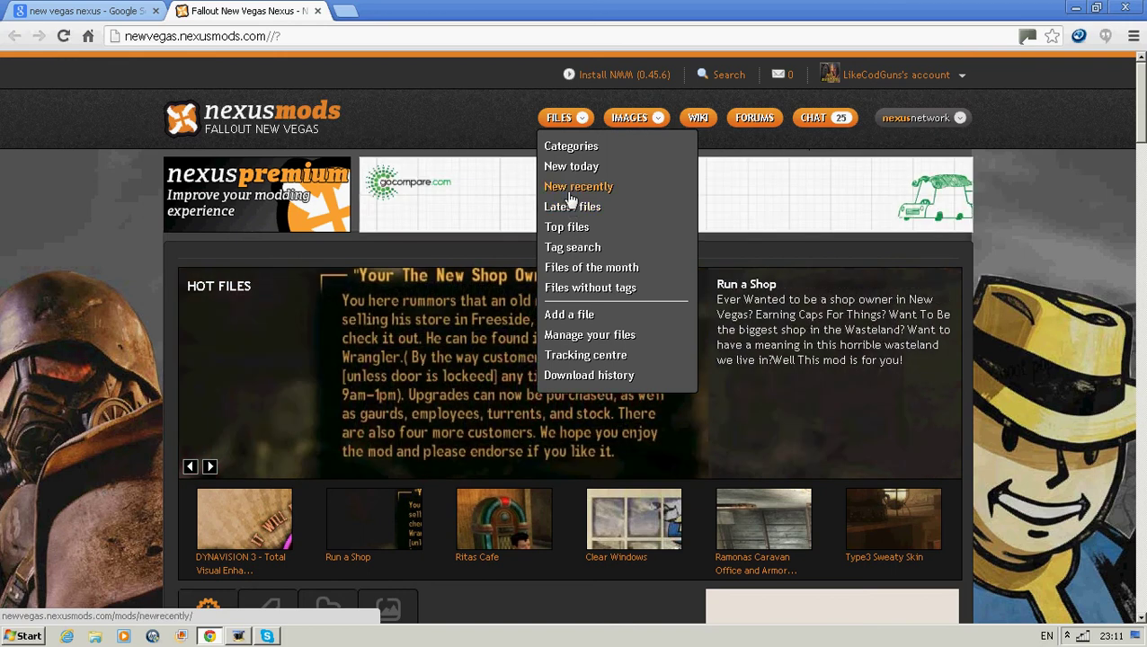
{"action": "left_click", "coordinate": [567, 150]}
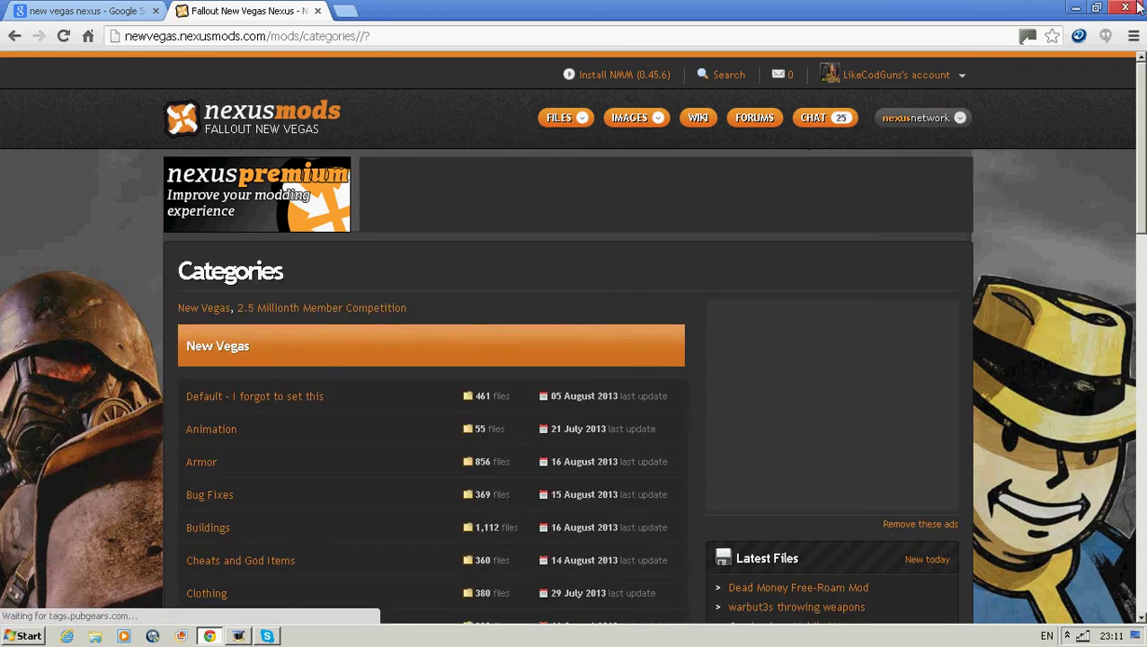
{"action": "scroll", "coordinate": [575, 337], "scroll_direction": "down", "scroll_amount": 4}
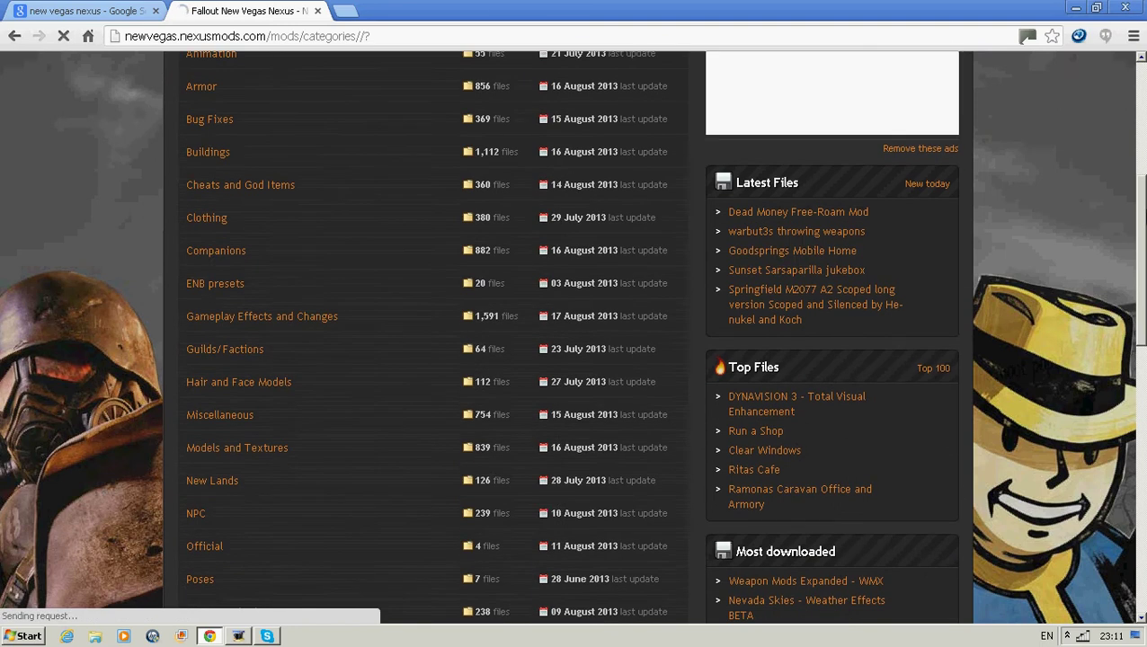
{"action": "scroll", "coordinate": [575, 337], "scroll_direction": "down", "scroll_amount": 2}
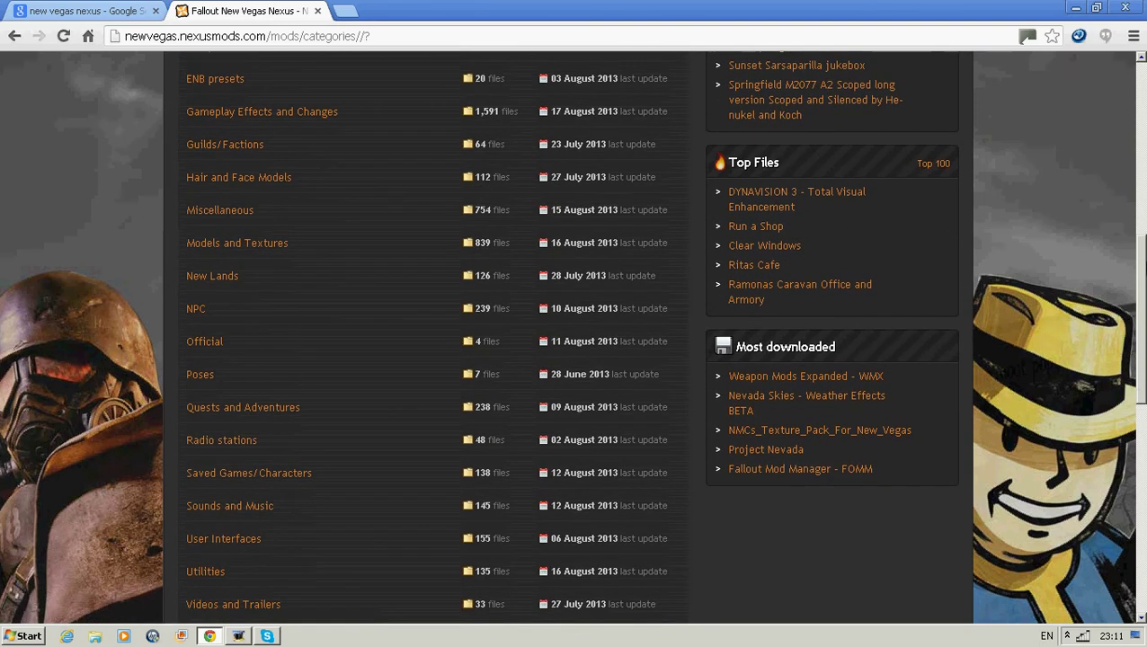
{"action": "scroll", "coordinate": [575, 337], "scroll_direction": "down", "scroll_amount": 1}
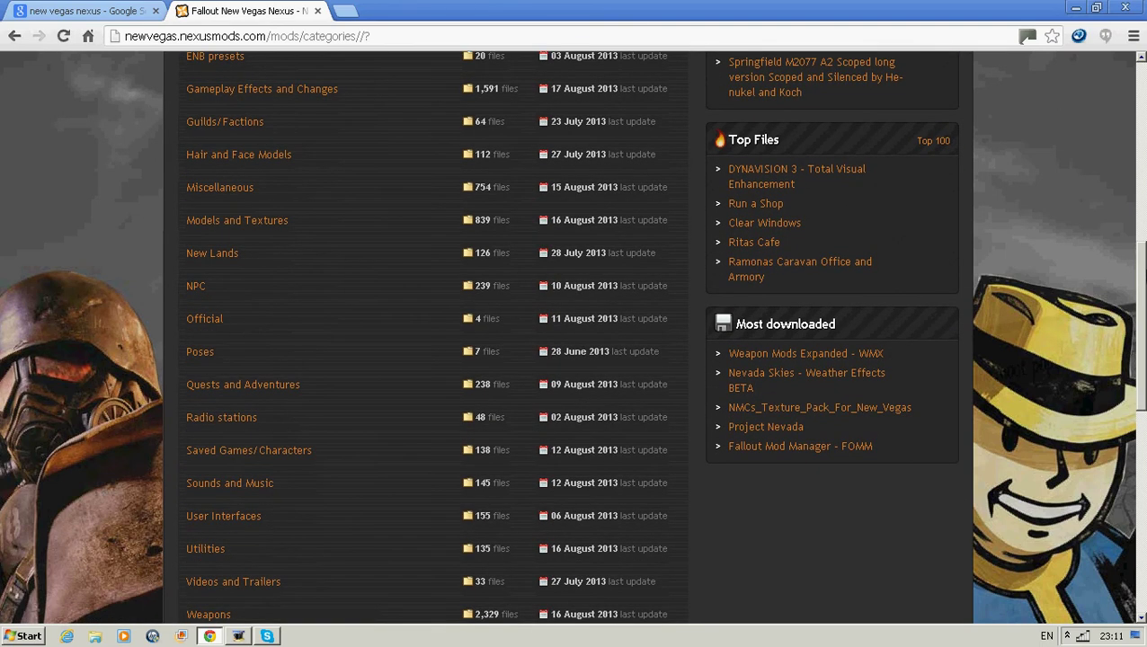
{"action": "scroll", "coordinate": [524, 214], "scroll_direction": "down", "scroll_amount": 2}
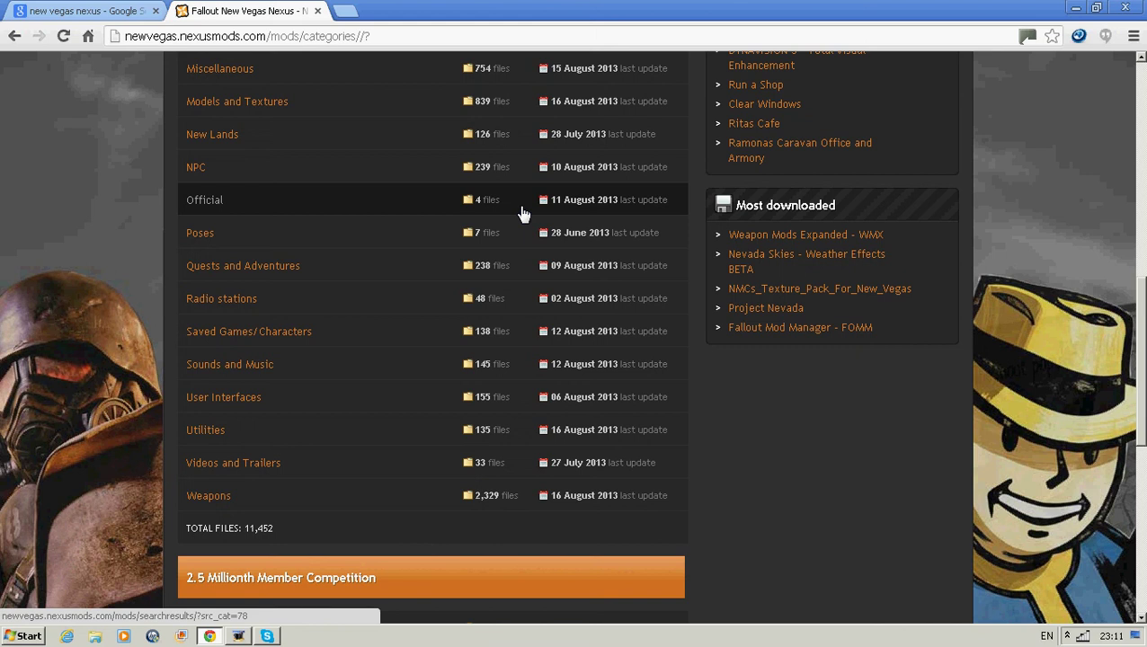
{"action": "left_click", "coordinate": [313, 265]}
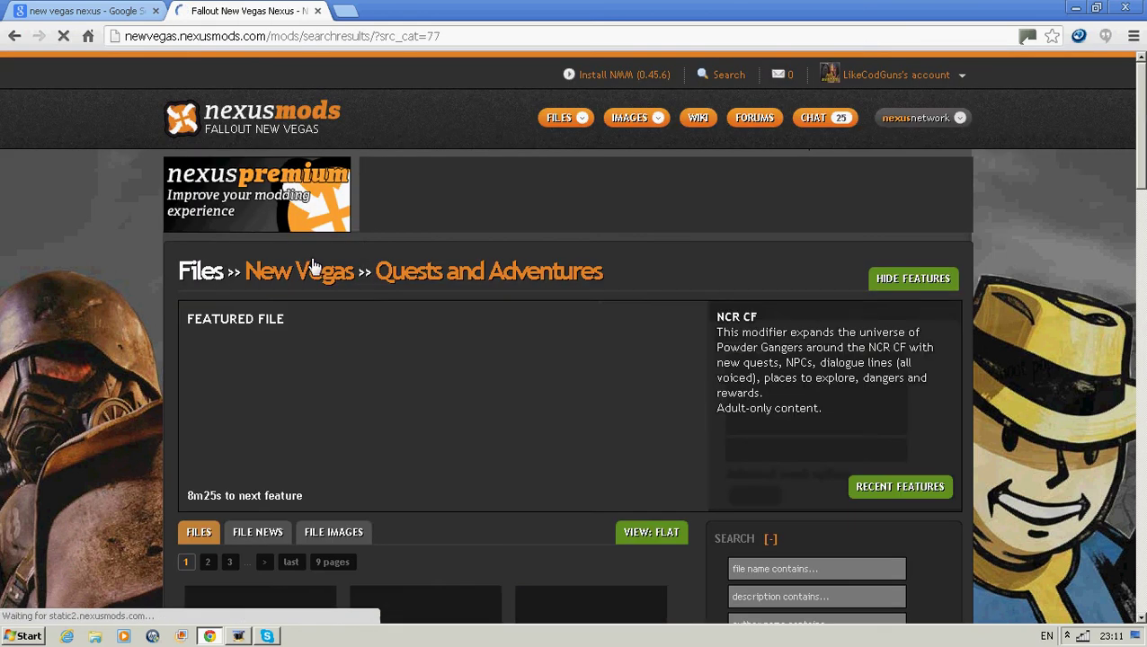
Close the Skype window and open the page of the featured NCR CF mod
{"action": "scroll", "coordinate": [901, 232], "scroll_direction": "down", "scroll_amount": 2}
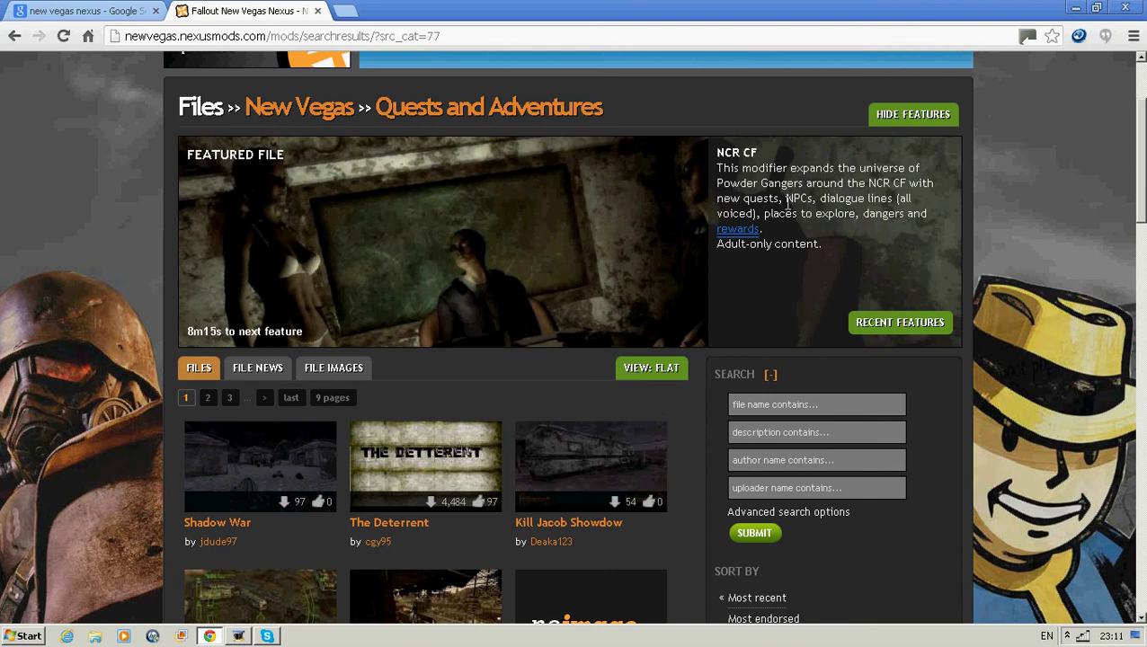
{"action": "left_click", "coordinate": [642, 243]}
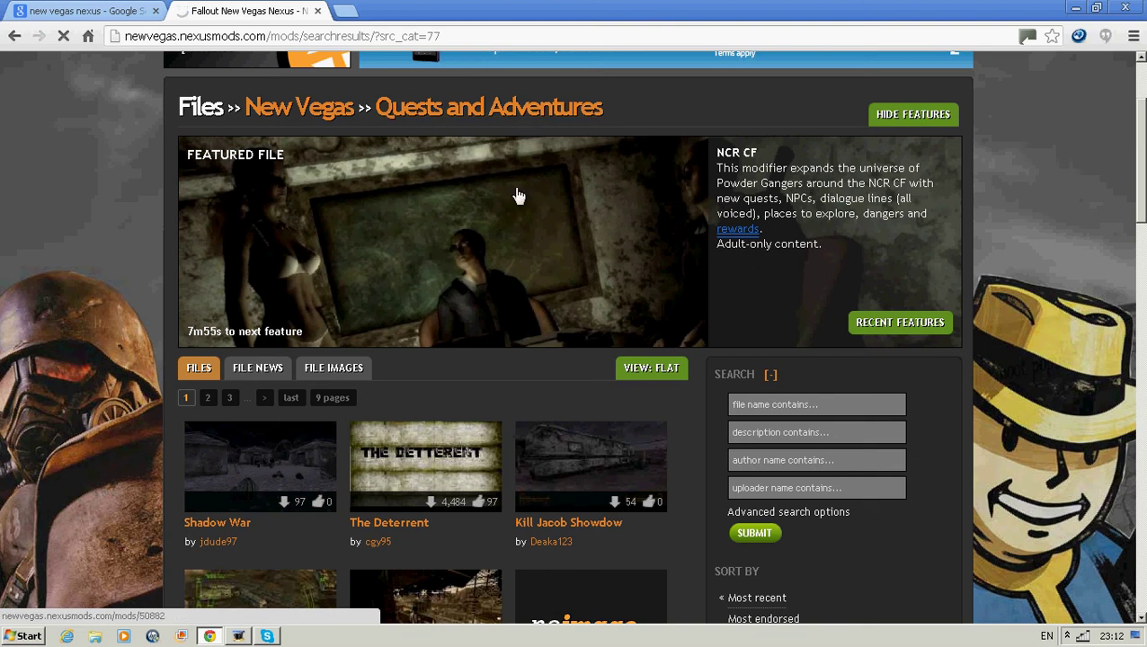
{"action": "right_click", "coordinate": [267, 636]}
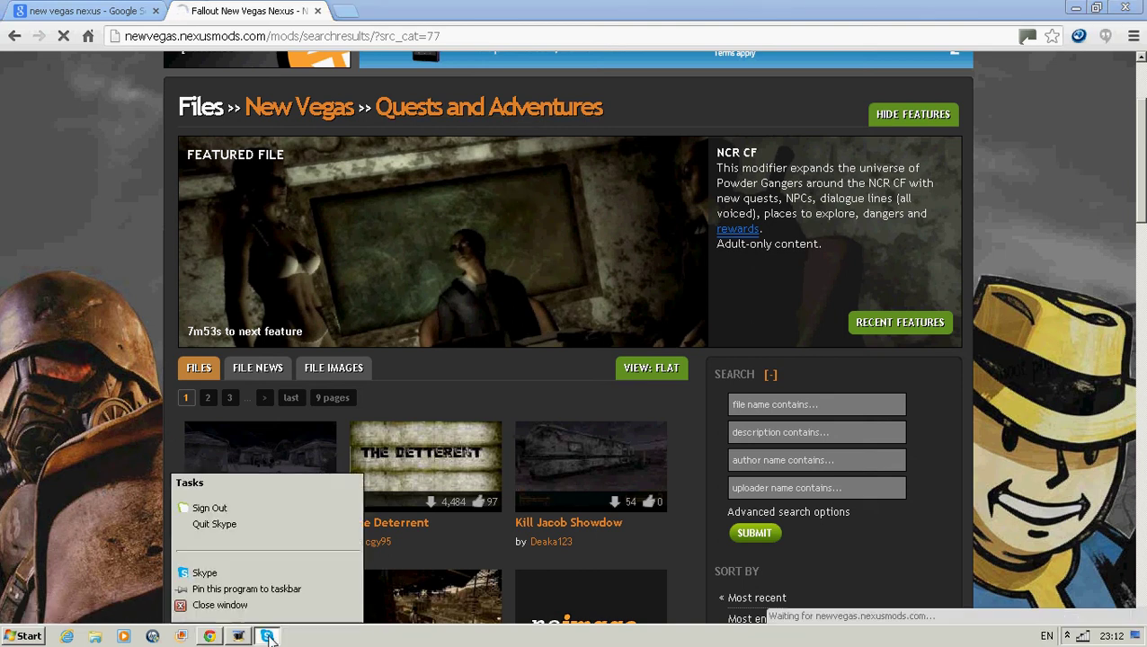
{"action": "left_click", "coordinate": [256, 605]}
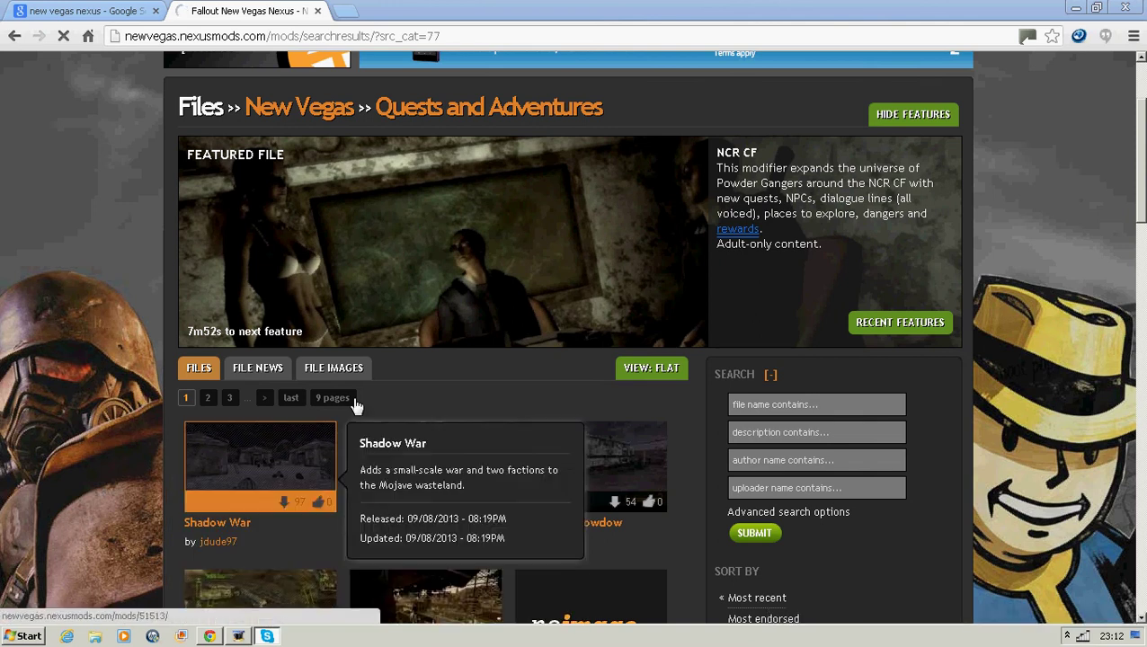
{"action": "right_click", "coordinate": [418, 272]}
{"action": "left_click", "coordinate": [510, 284]}
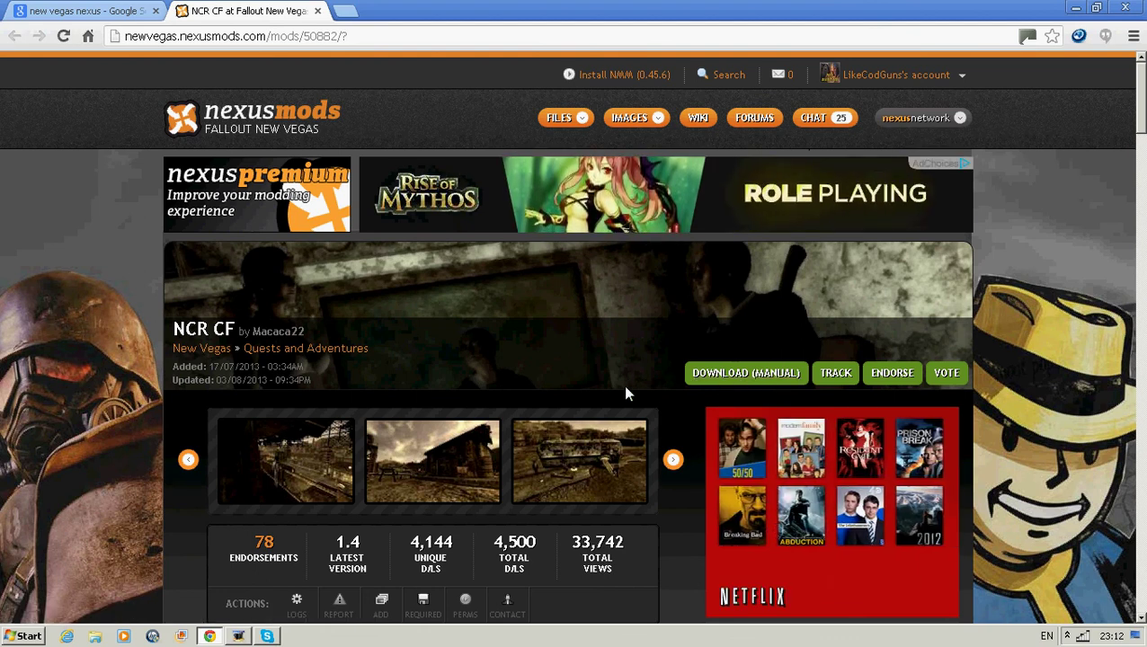
Download the main file "NCR CF - No Requeriments" manually from the London, UK server
{"action": "left_click", "coordinate": [719, 373]}
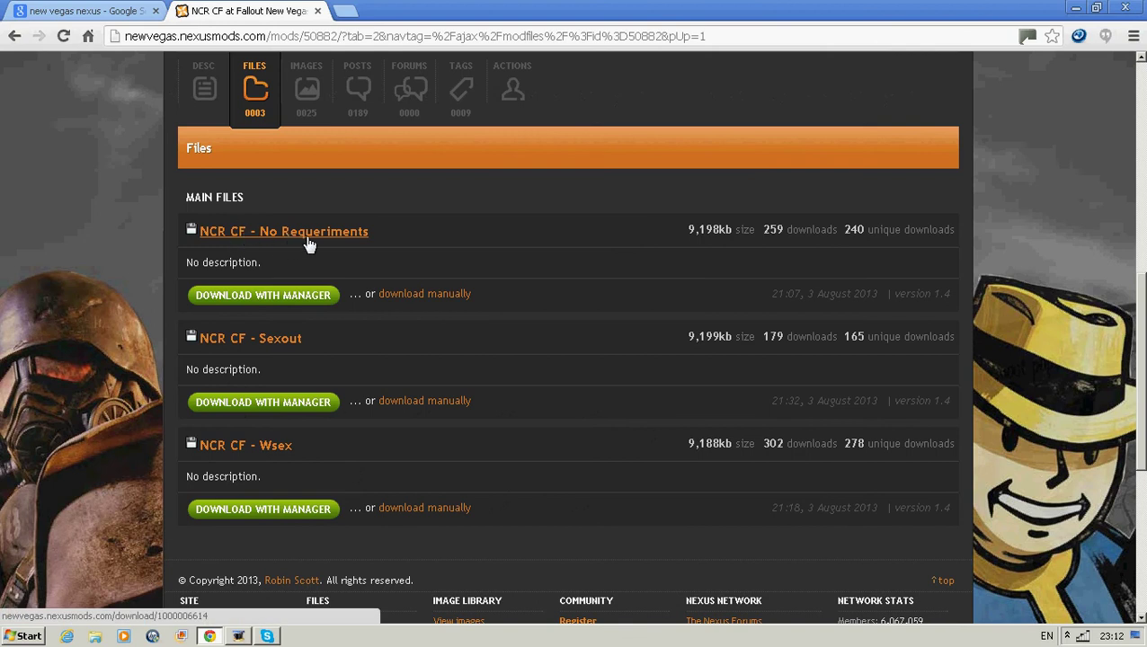
{"action": "left_click", "coordinate": [286, 238]}
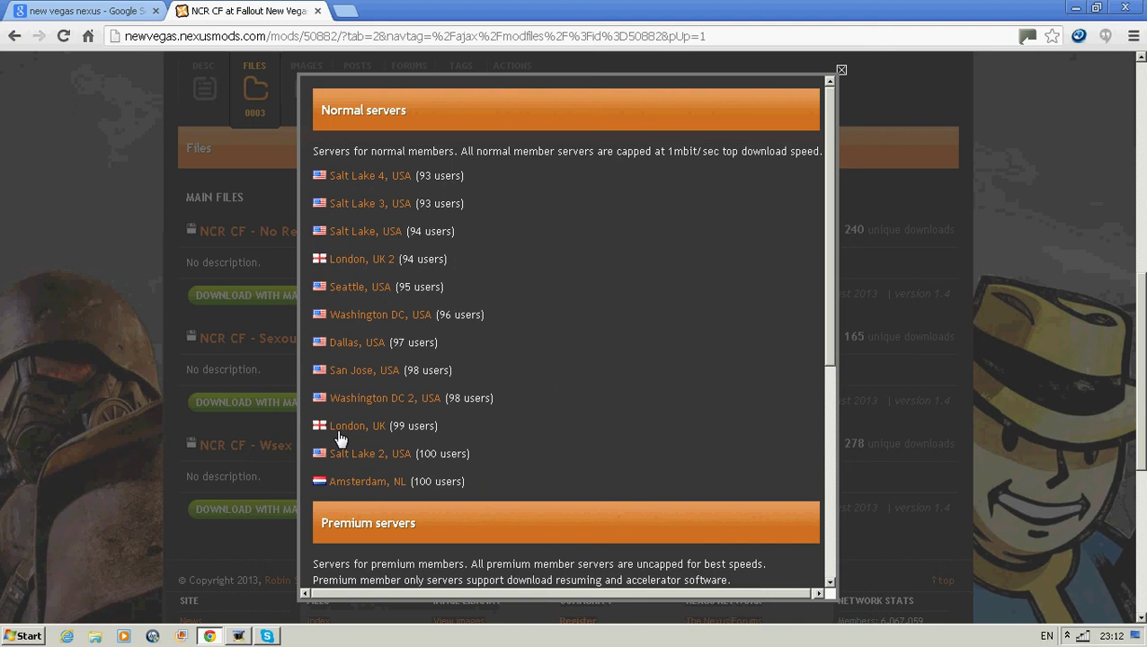
{"action": "left_click", "coordinate": [338, 428]}
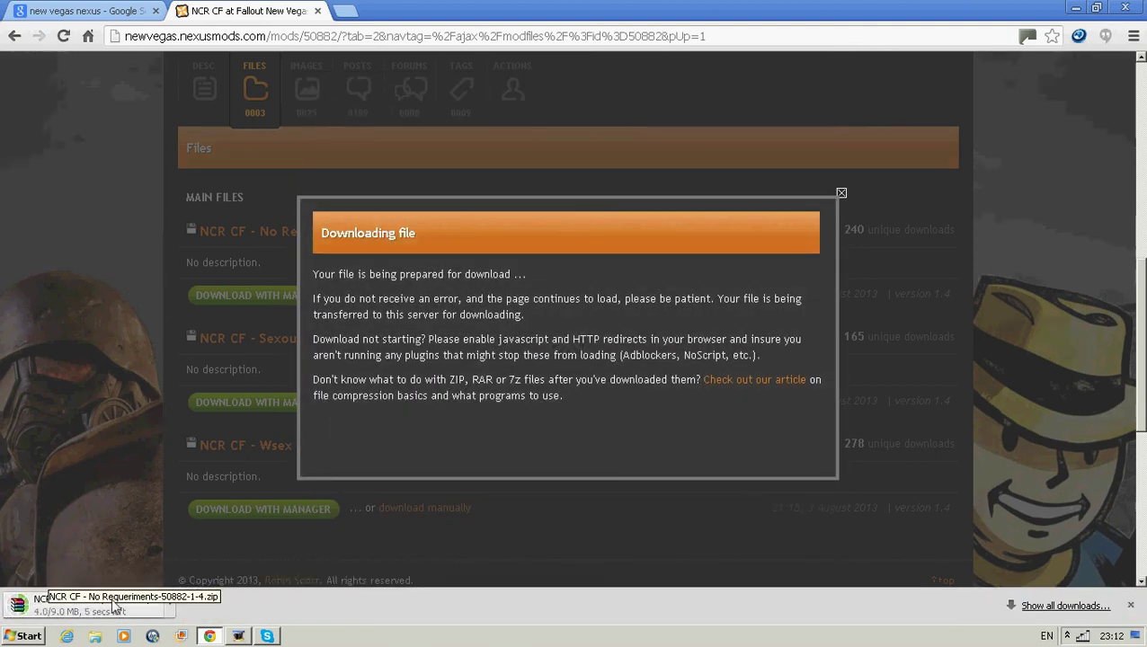
Launch Fallout Mod Manager from the desktop for Fallout: New Vegas and decline removing the read-only setting from Fallout.ini
{"action": "left_click", "coordinate": [209, 636]}
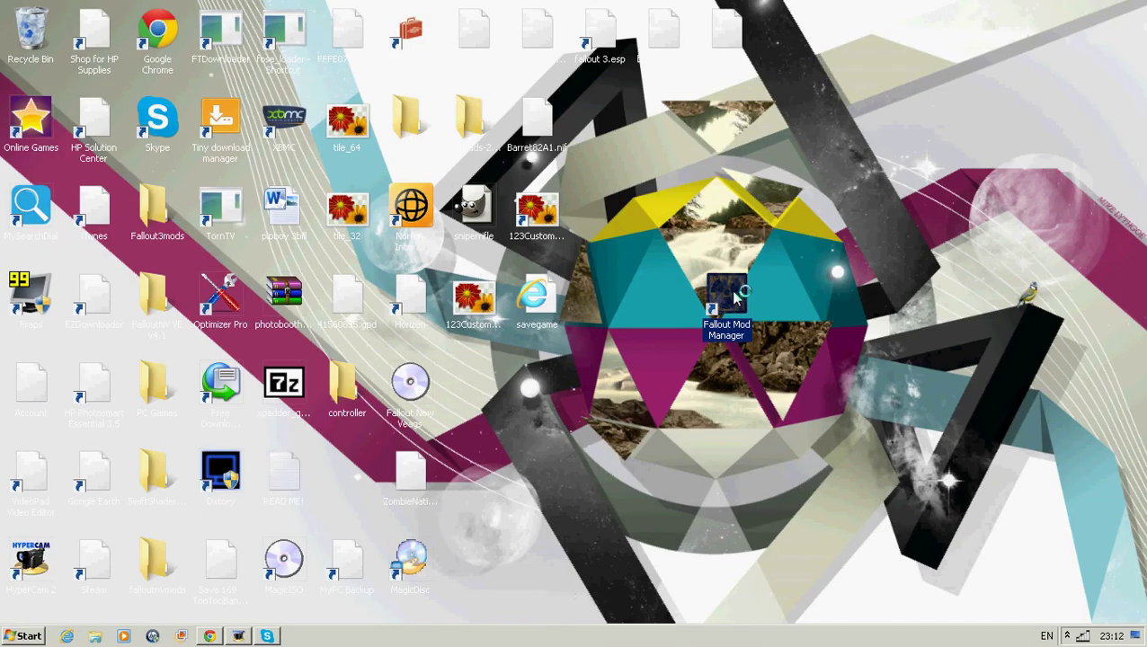
{"action": "left_click", "coordinate": [502, 308]}
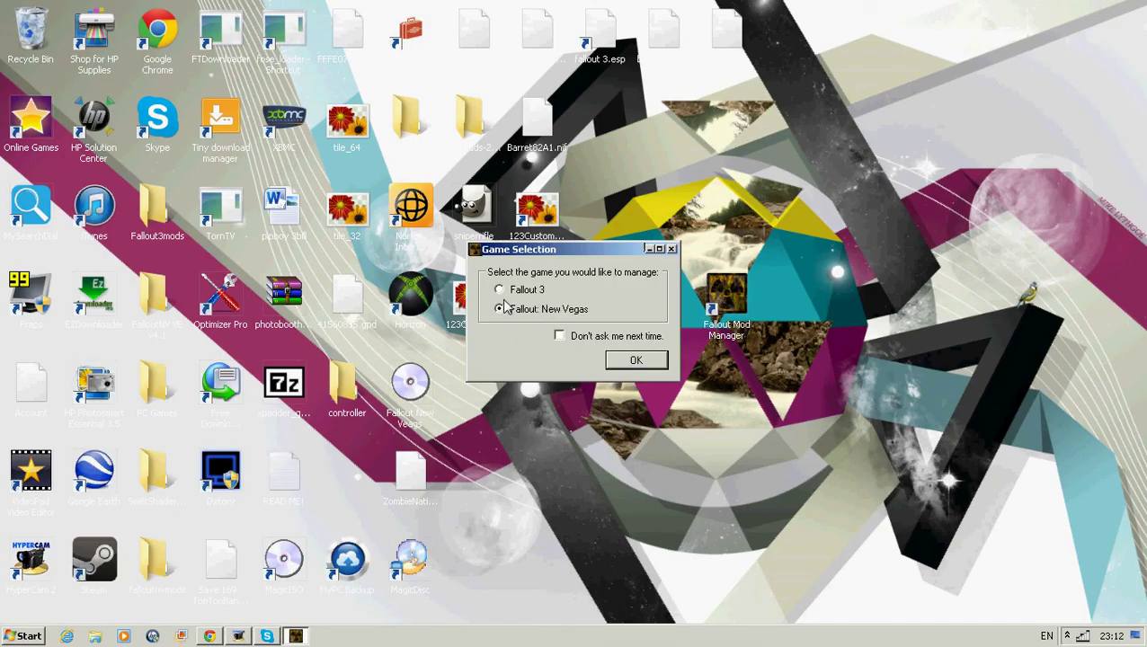
{"action": "left_click", "coordinate": [648, 362]}
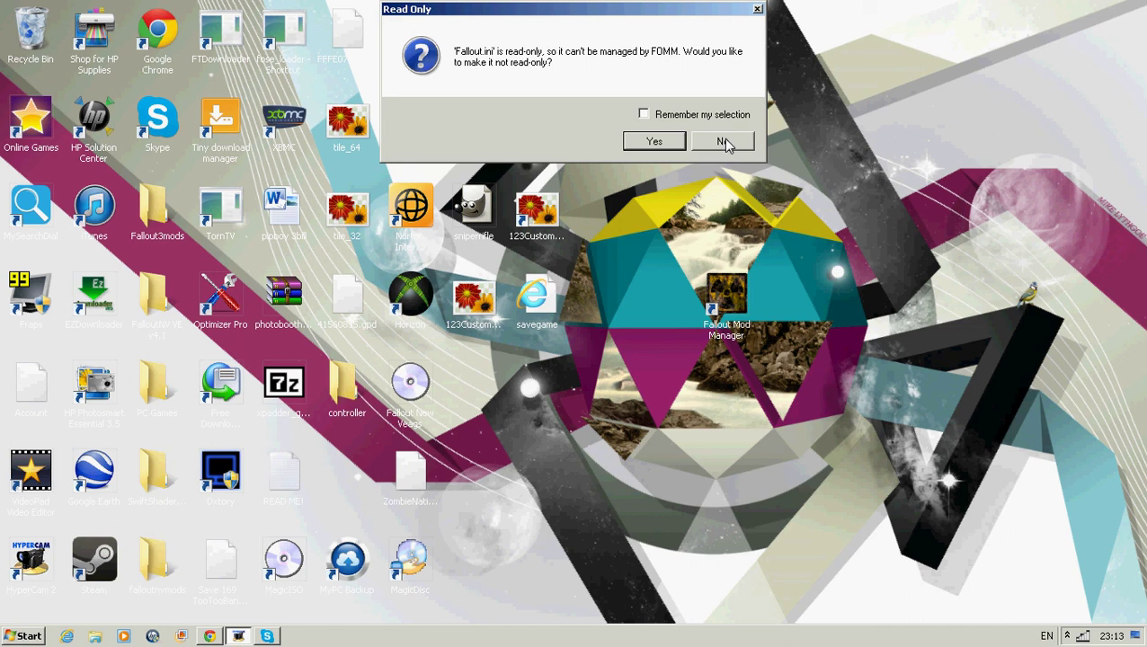
{"action": "left_click", "coordinate": [725, 142]}
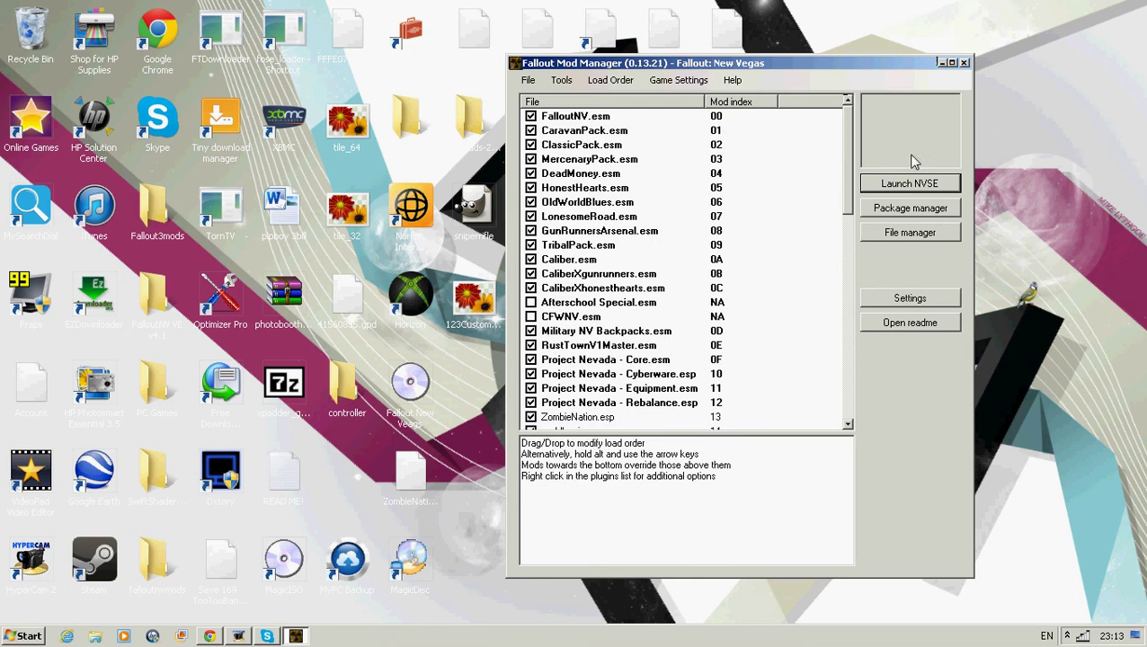
Add the downloaded NCR CF - No Requeriments archive as a FOMod in the Package Manager, making a copy of the original file
{"action": "left_click_drag", "start_coordinate": [849, 155], "coordinate": [844, 126]}
{"action": "left_click", "coordinate": [911, 213]}
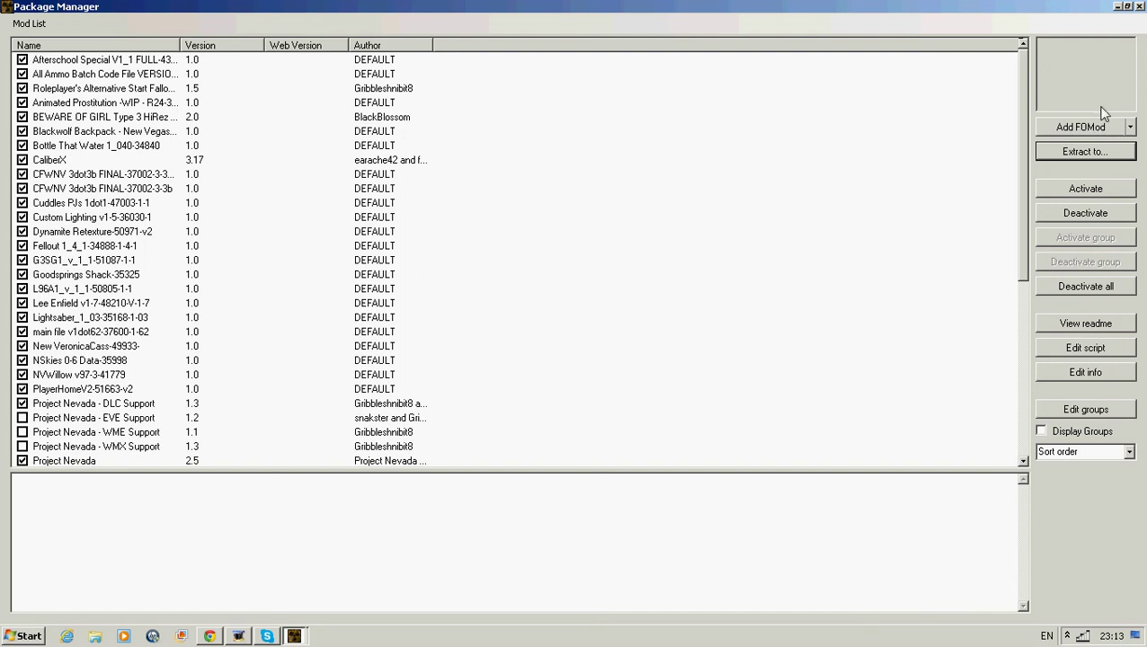
{"action": "left_click", "coordinate": [1089, 127]}
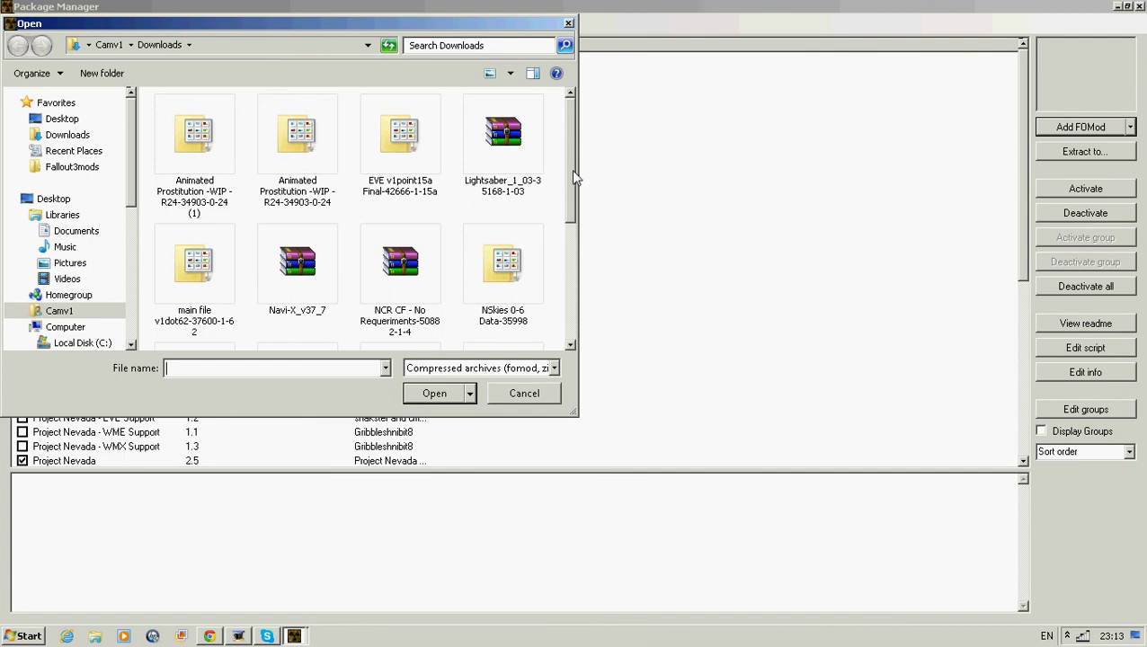
{"action": "mouse_move", "coordinate": [571, 169]}
{"action": "left_mouse_down"}
{"action": "mouse_move", "coordinate": [568, 280]}
{"action": "mouse_move", "coordinate": [579, 159]}
{"action": "left_mouse_up"}
{"action": "left_click", "coordinate": [213, 637]}
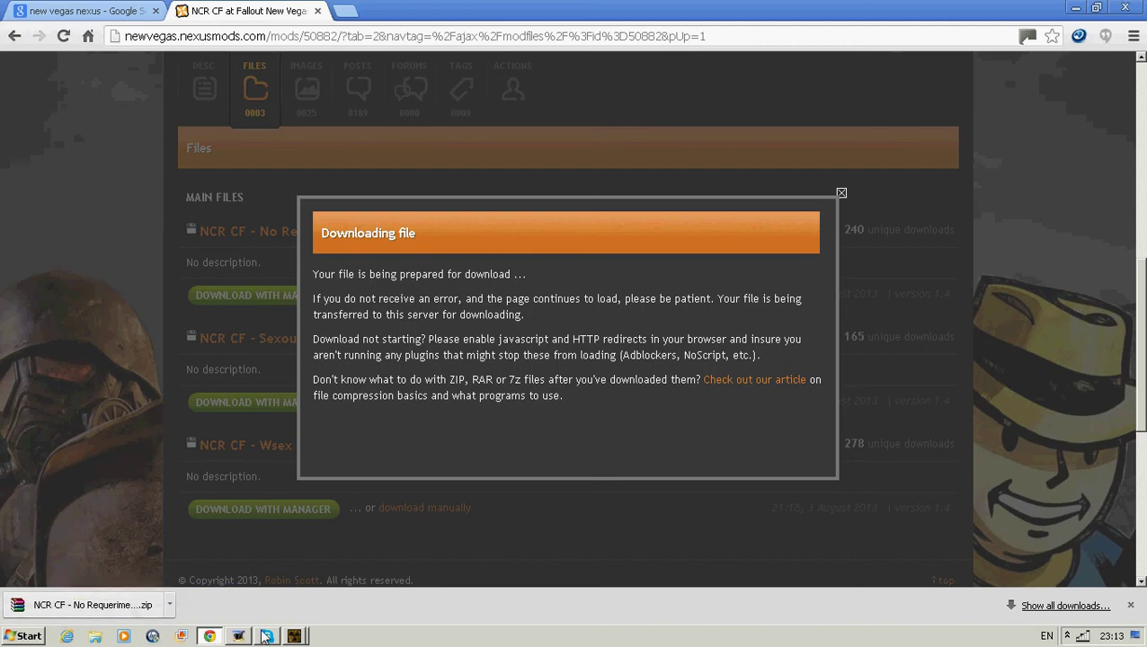
{"action": "left_click", "coordinate": [296, 637]}
{"action": "left_click", "coordinate": [294, 615]}
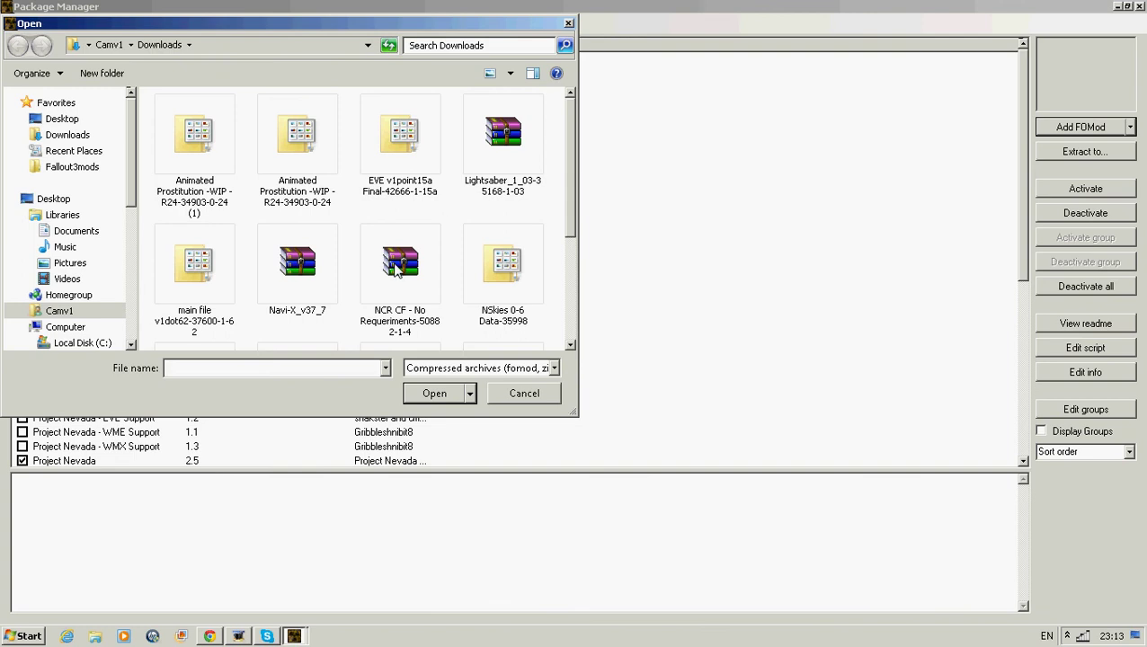
{"action": "left_click", "coordinate": [397, 270]}
{"action": "left_click", "coordinate": [435, 395]}
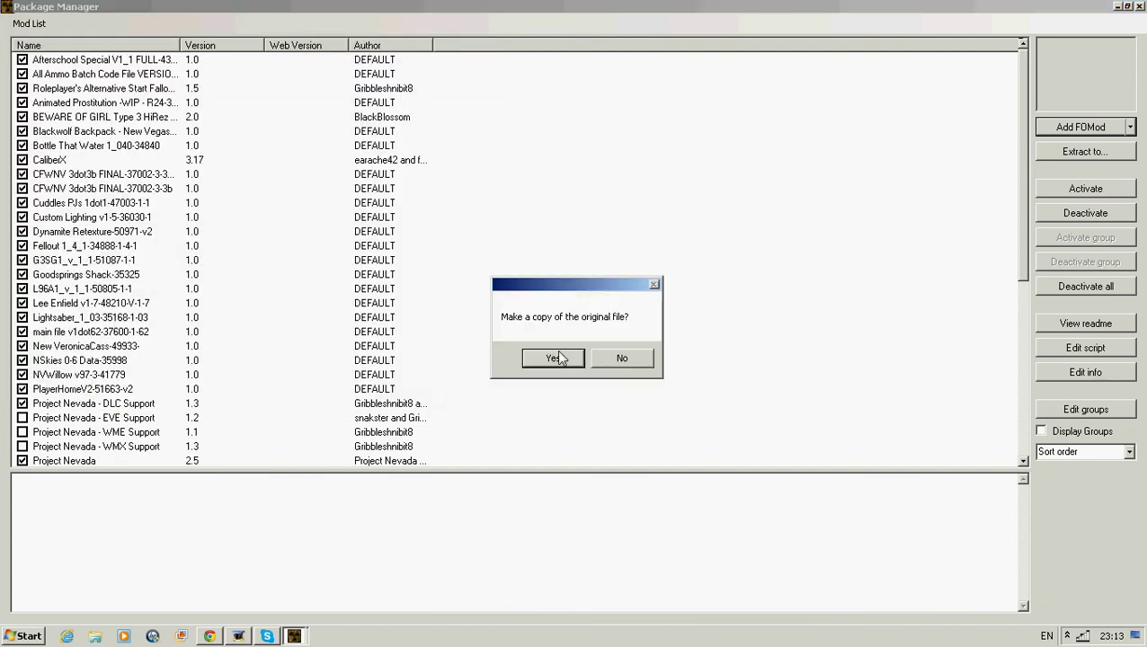
{"action": "left_click", "coordinate": [554, 358]}
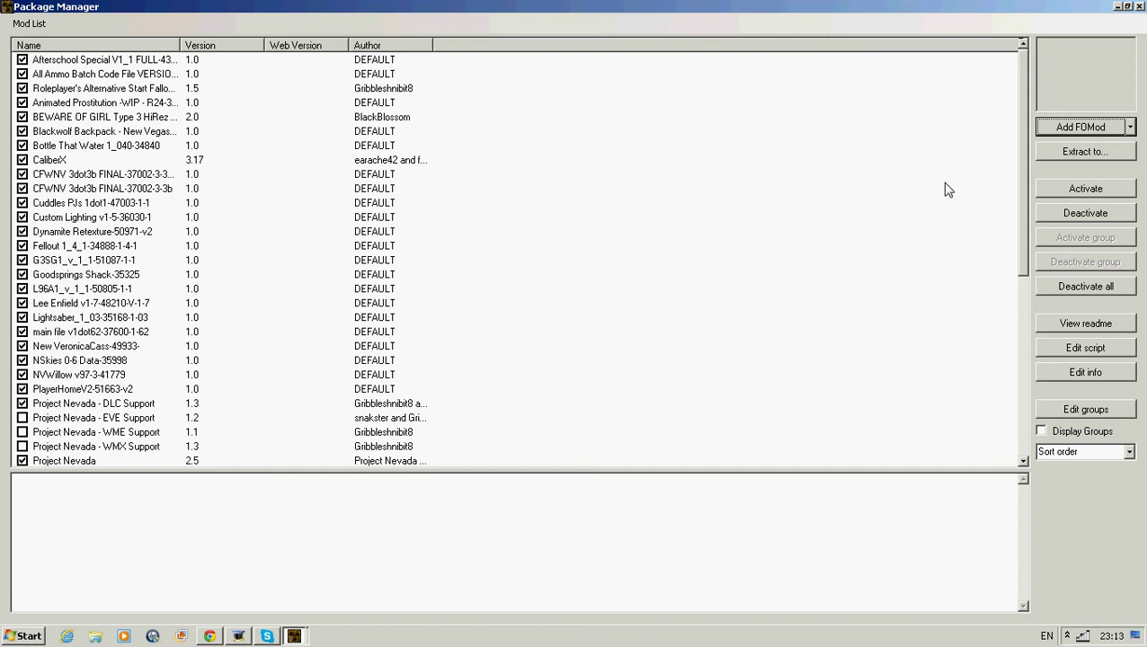
Activate the NCR CF - No Requeriments mod, dismiss the installation notice and close the Package Manager
{"action": "left_click_drag", "start_coordinate": [1019, 156], "coordinate": [1003, 377]}
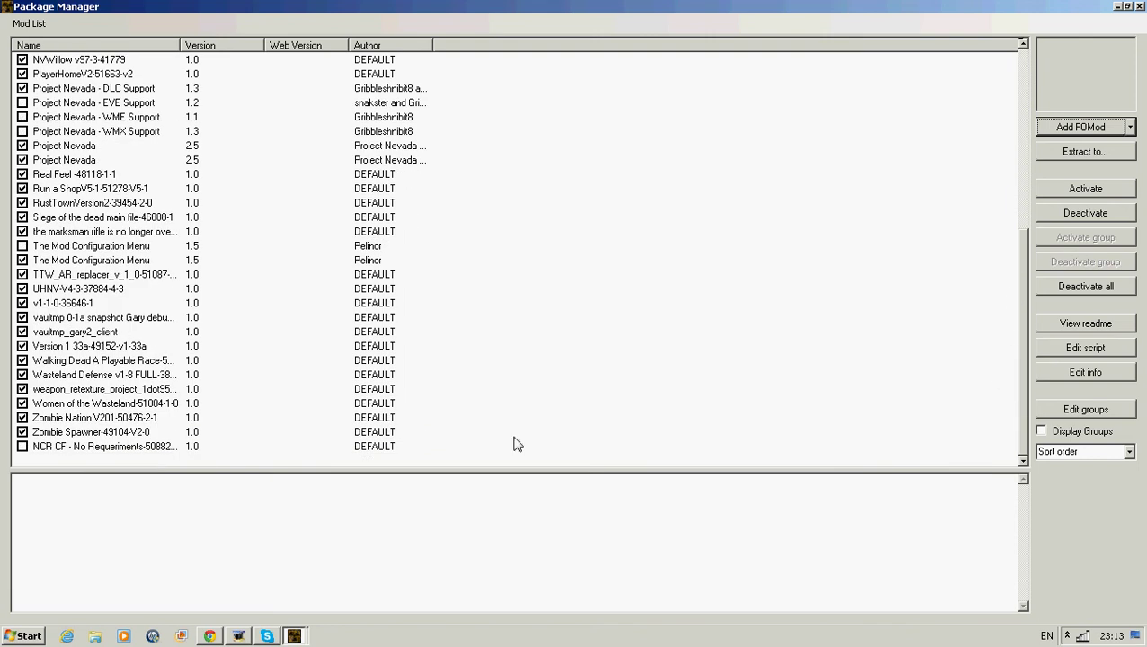
{"action": "left_click", "coordinate": [132, 450]}
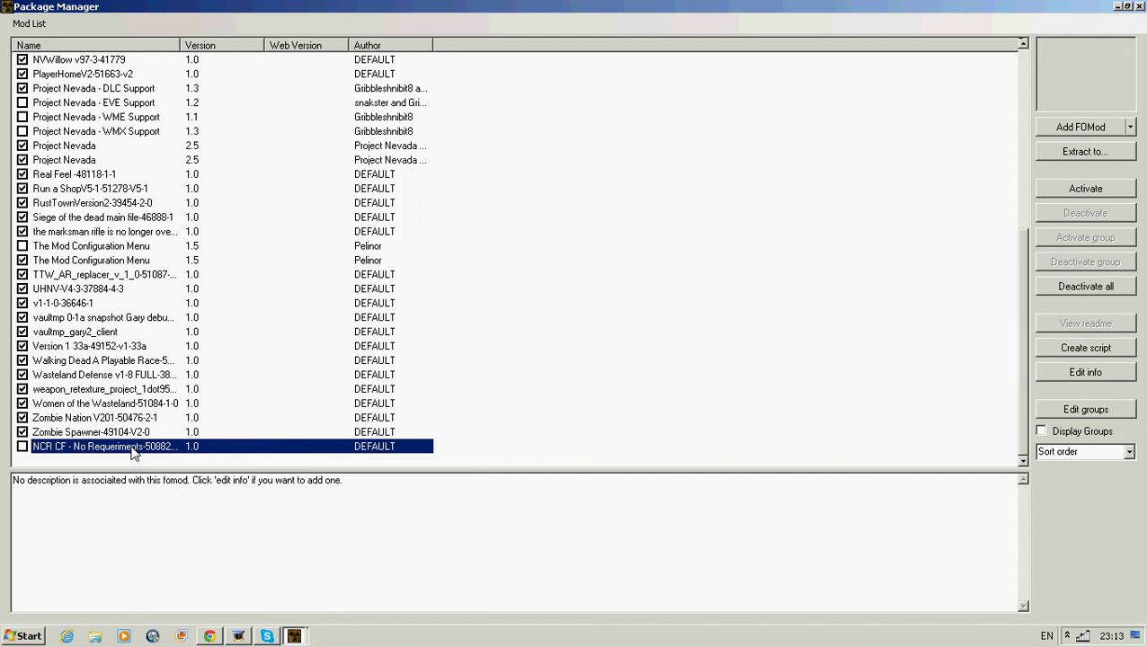
{"action": "double_click", "coordinate": [131, 450]}
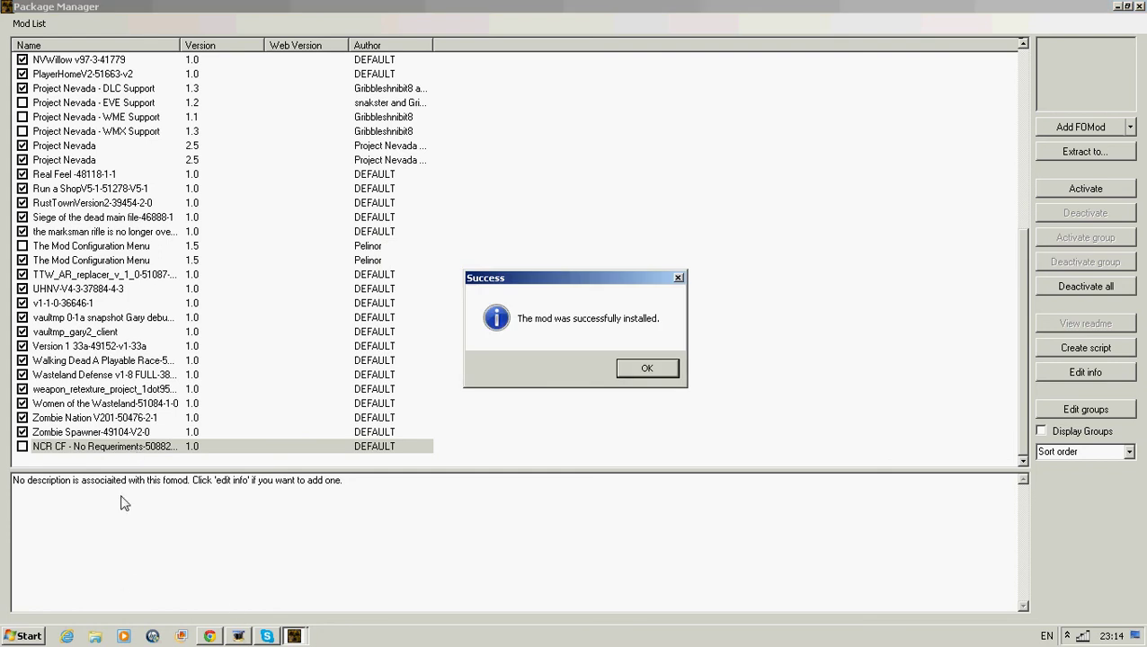
{"action": "left_click", "coordinate": [643, 368]}
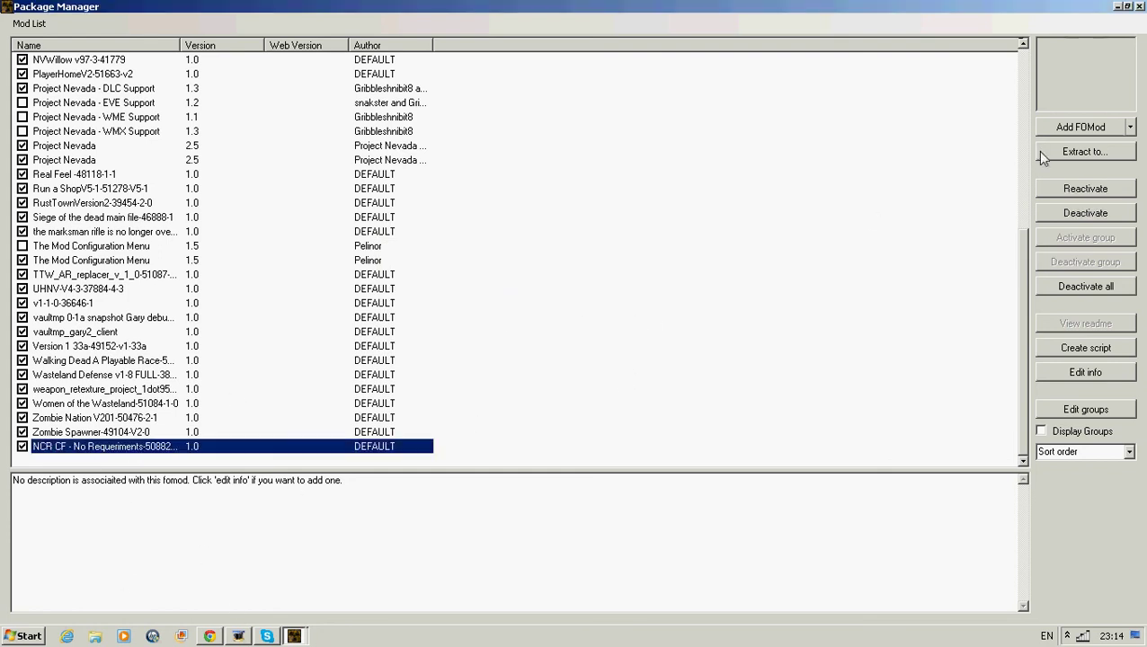
{"action": "left_click", "coordinate": [1138, 7]}
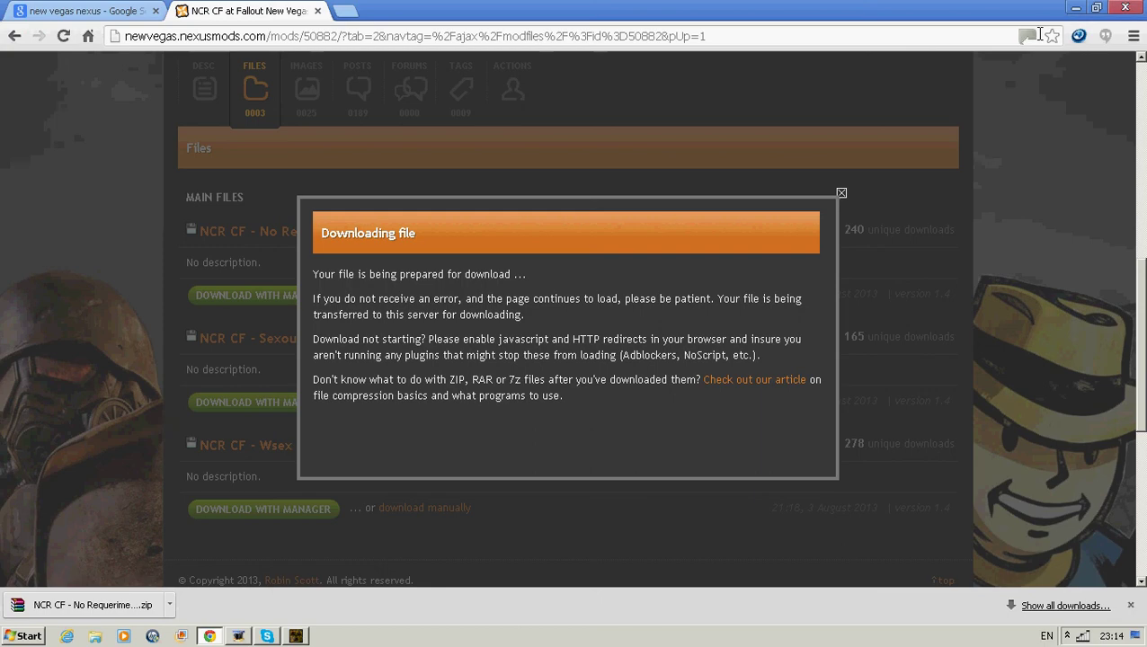
Return to Fallout Mod Manager and look through the plugin load order, including the NCR CF.esp entry
{"action": "left_click", "coordinate": [297, 636]}
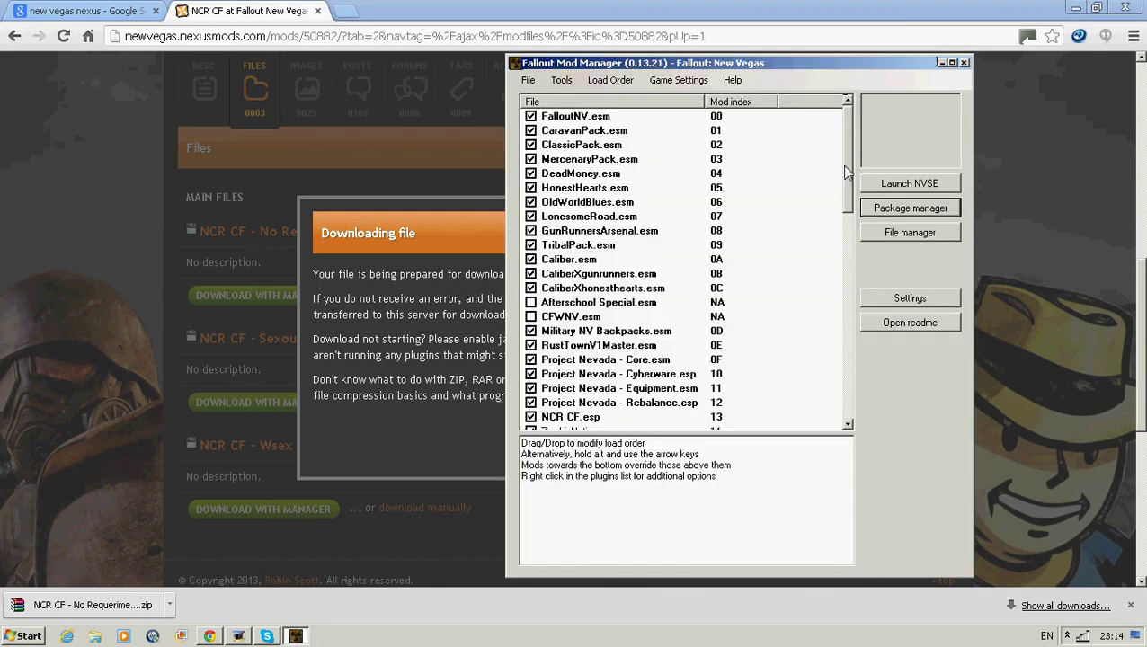
{"action": "left_click_drag", "start_coordinate": [848, 167], "coordinate": [832, 384]}
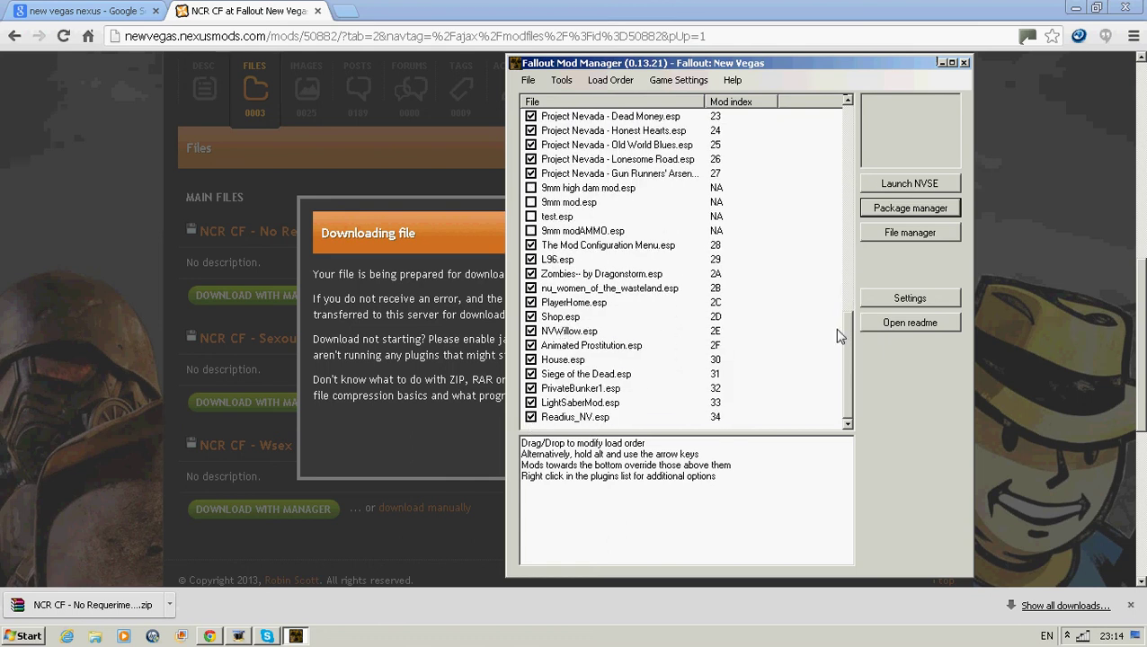
{"action": "left_click_drag", "start_coordinate": [843, 333], "coordinate": [895, 160]}
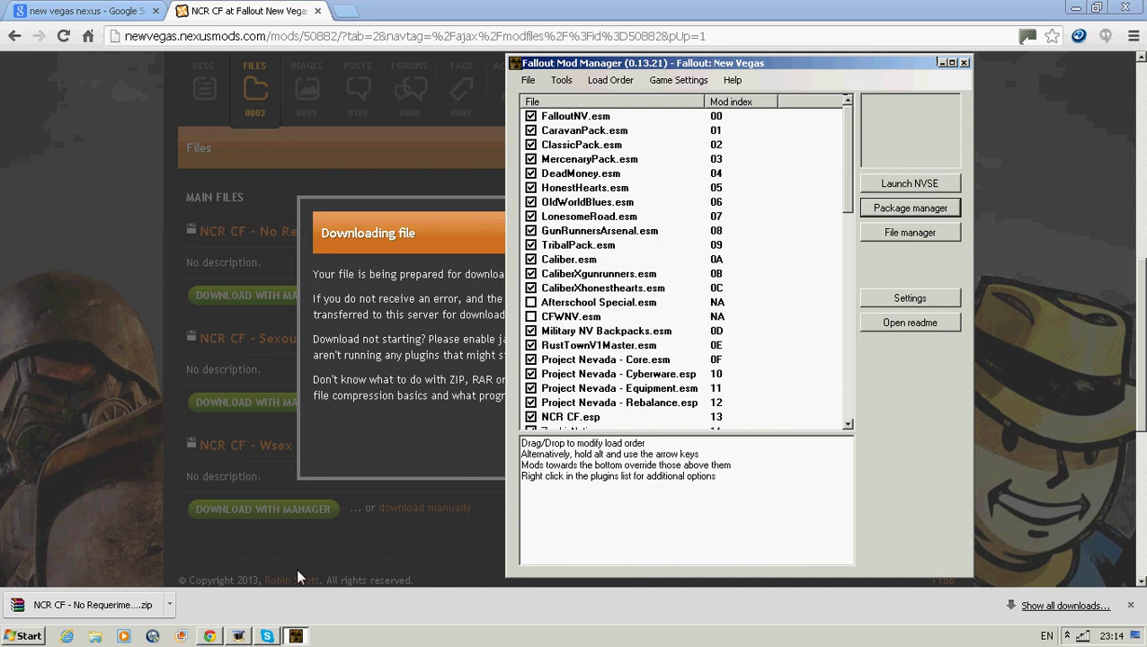
{"action": "left_click", "coordinate": [246, 638]}
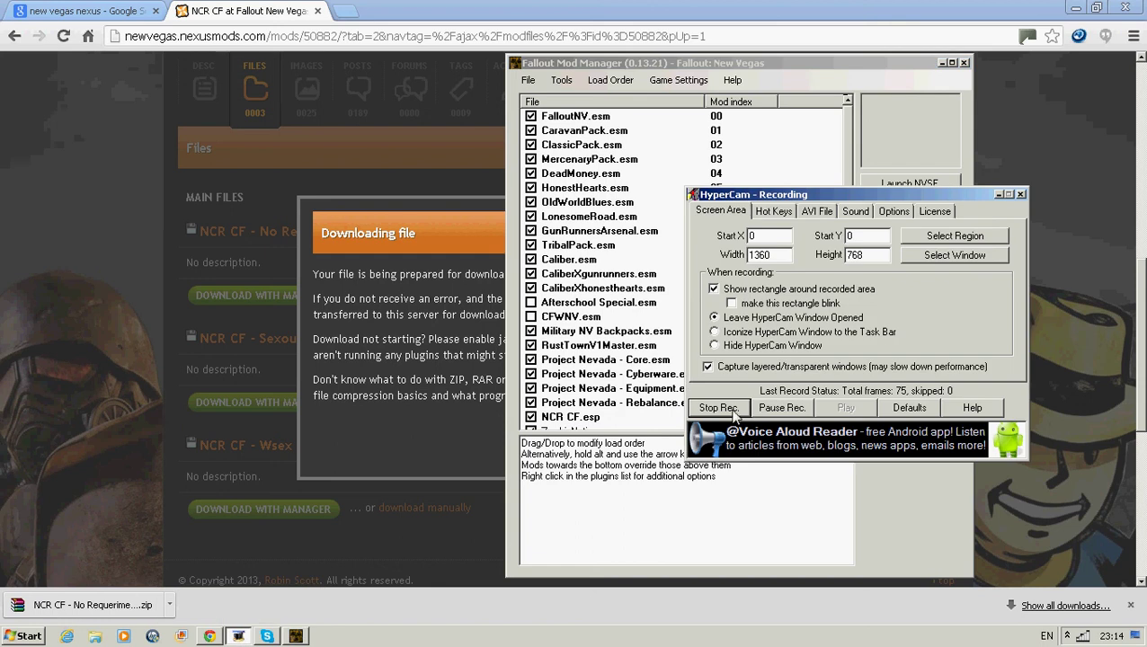